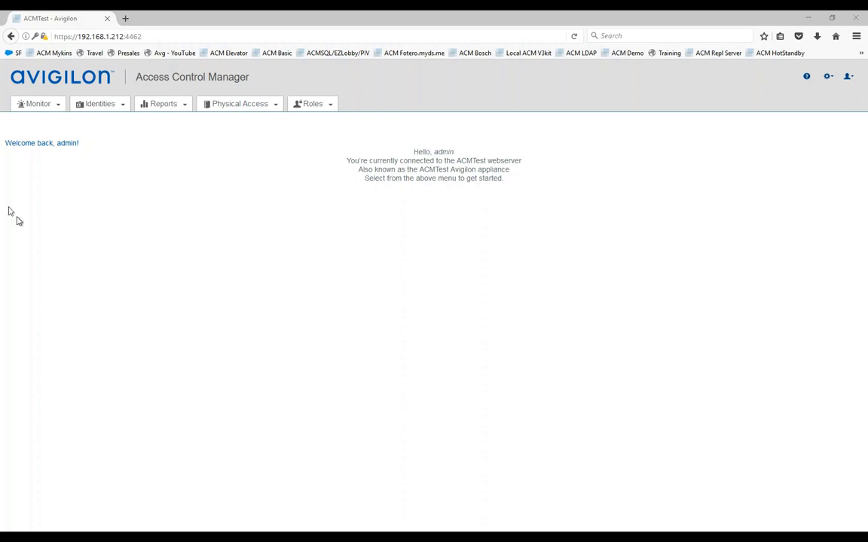
Start a new global action named "Lock all doors" with type Door Mode and sub-type Lock
left_click(241, 108)
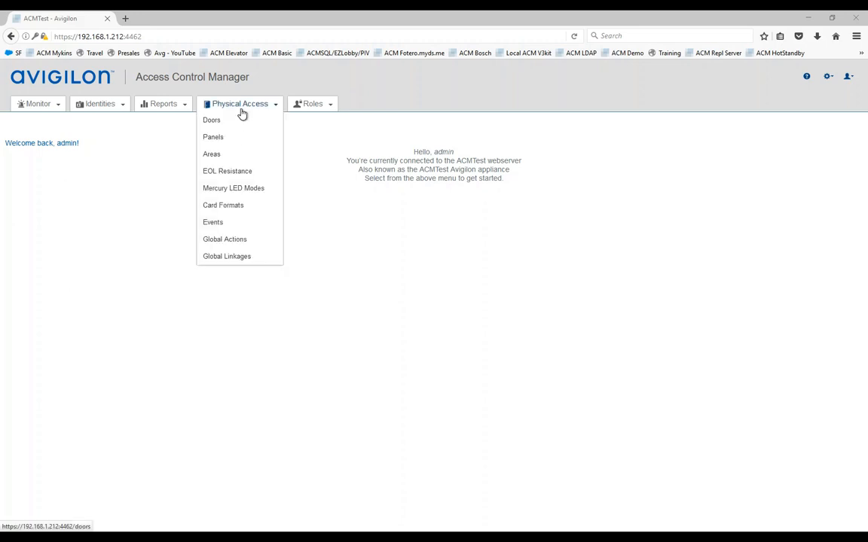
left_click(238, 243)
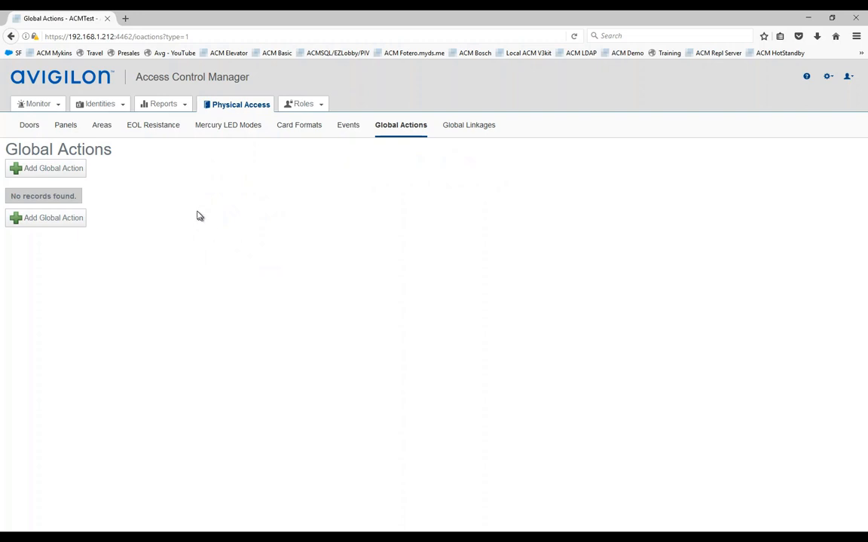
left_click(48, 170)
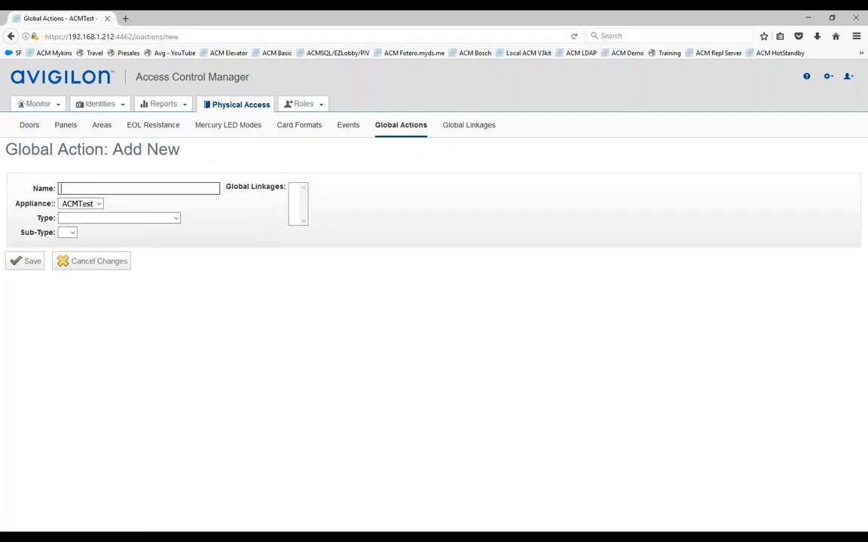
type("Lock all doors")
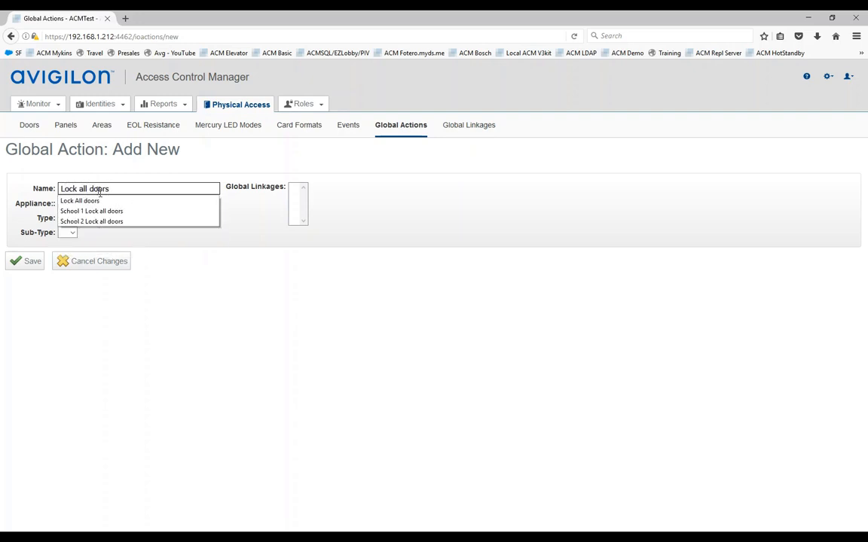
left_click(201, 272)
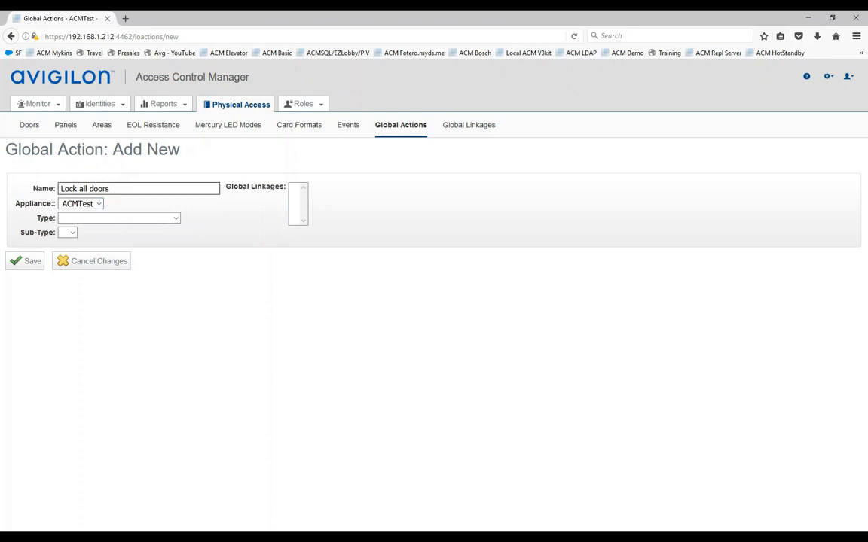
left_click(176, 218)
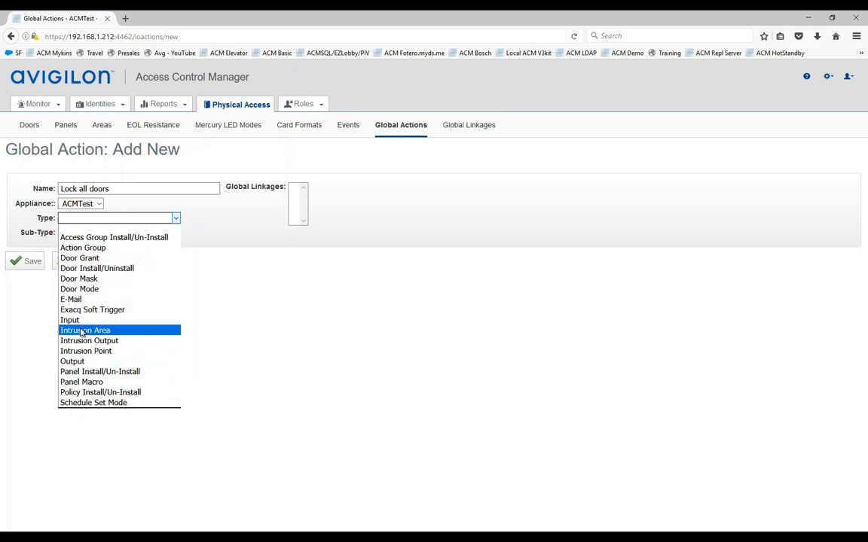
left_click(76, 290)
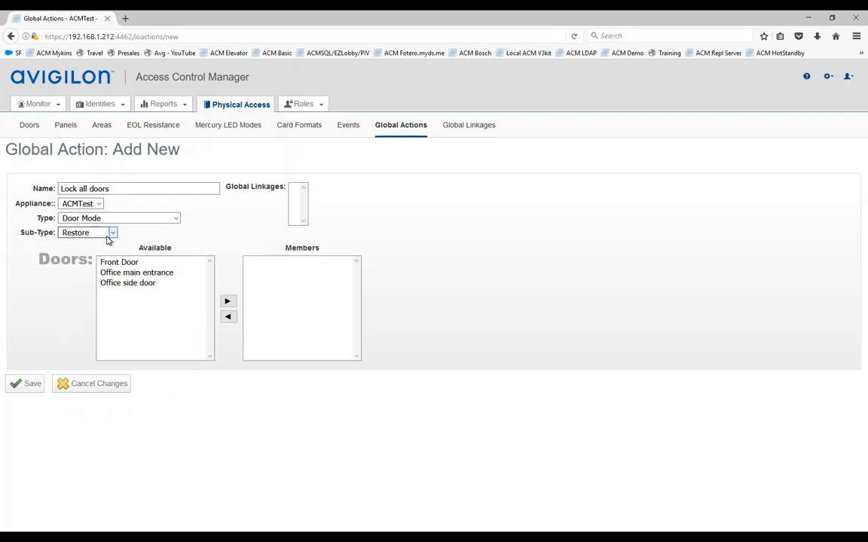
left_click(114, 234)
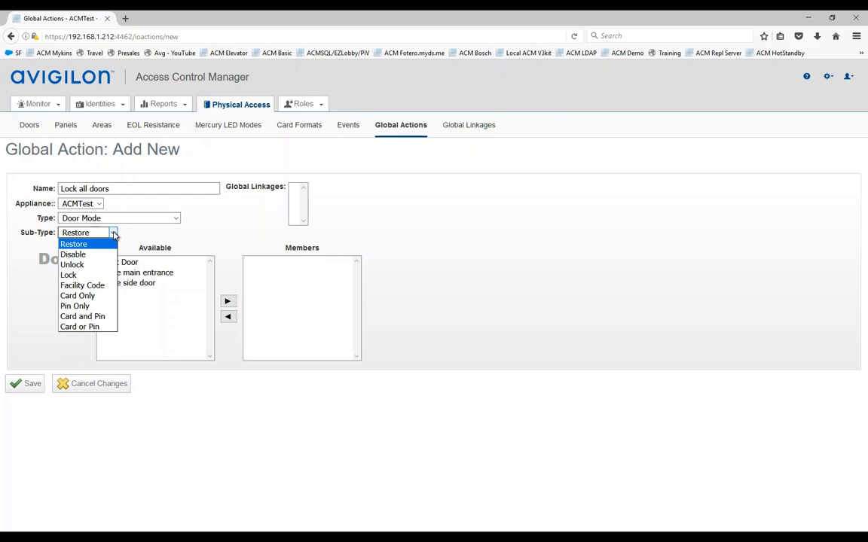
left_click(72, 275)
Make Front Door, Office main entrance and Office side door members of the lock action and save it
left_click(113, 261)
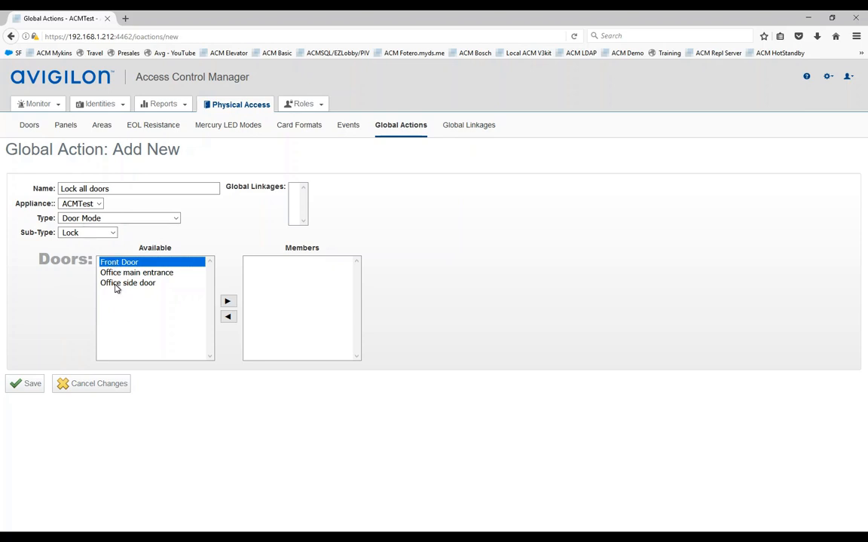
left_click(116, 284, "shift")
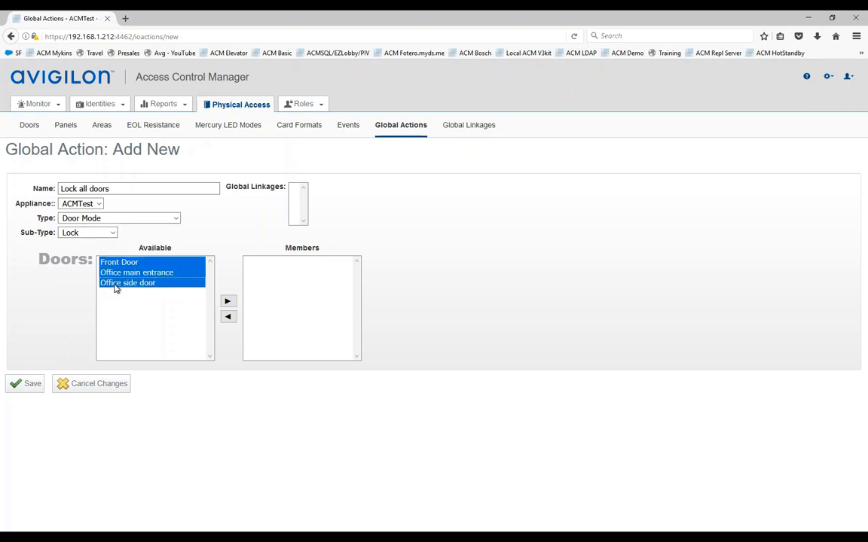
left_click(227, 301)
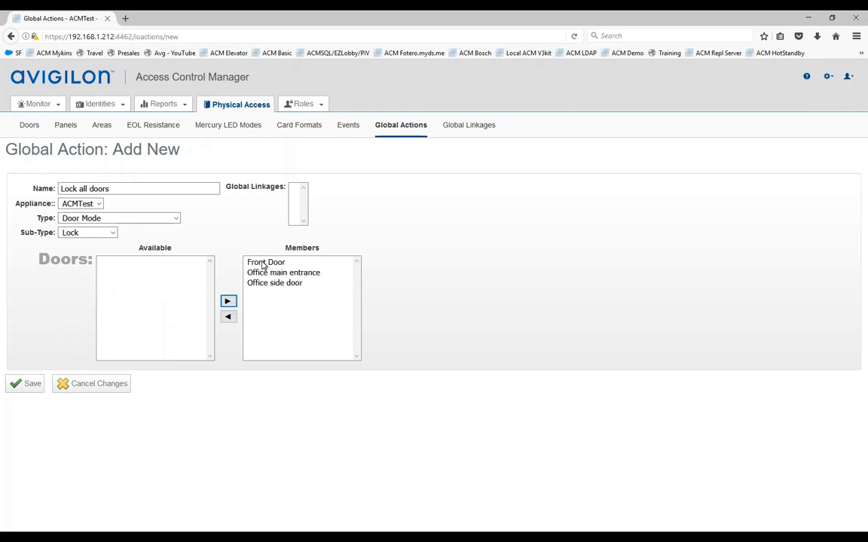
left_click(27, 385)
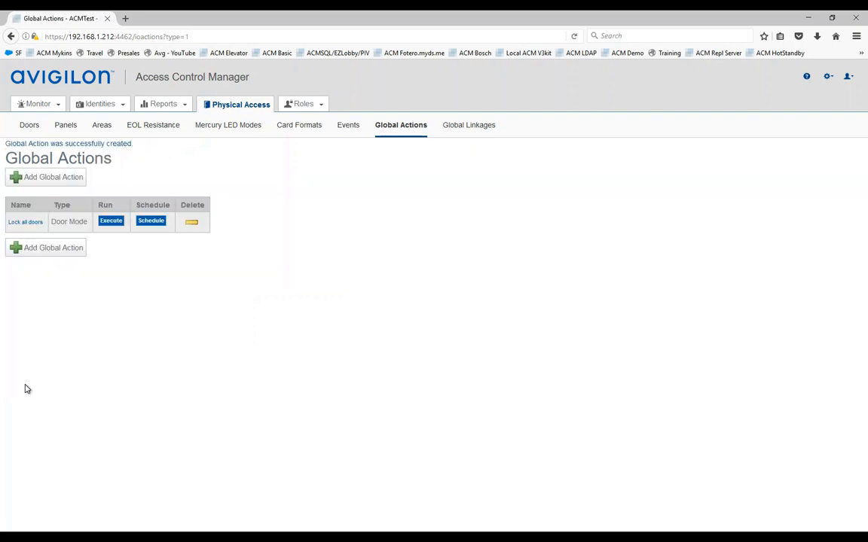
Start another global action named "Restore all doors" with type Door Mode and sub-type Restore
left_click(46, 250)
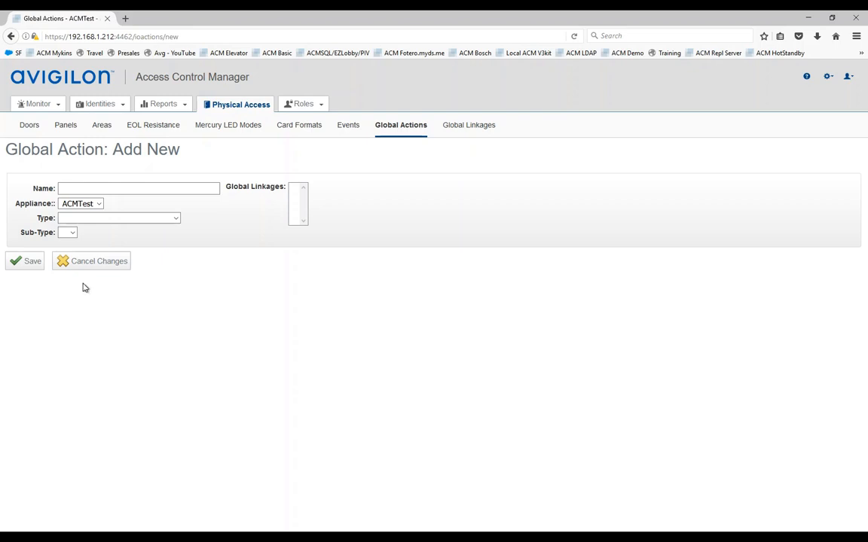
type("Resto")
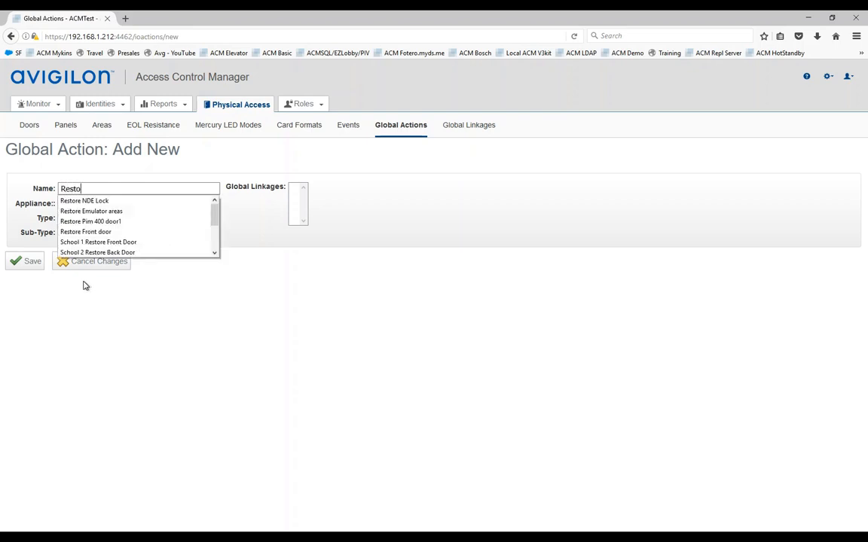
type("re all doors")
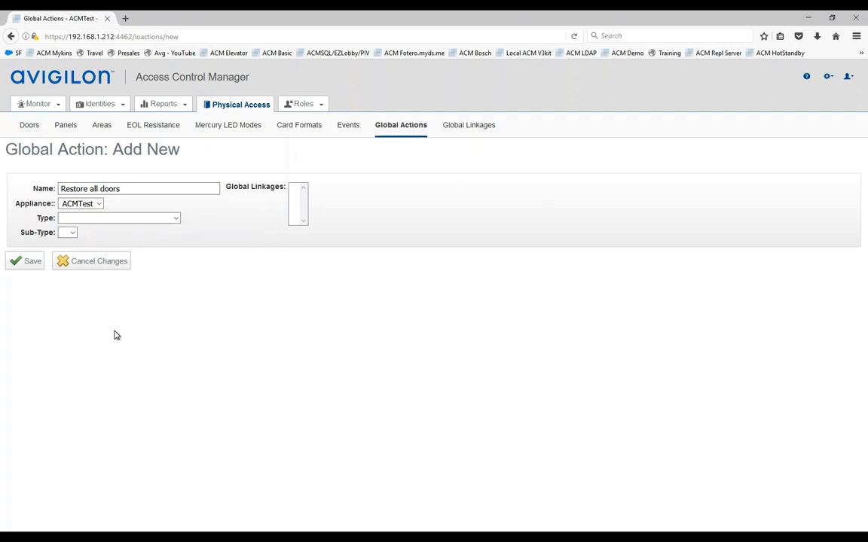
left_click(140, 219)
left_click(96, 289)
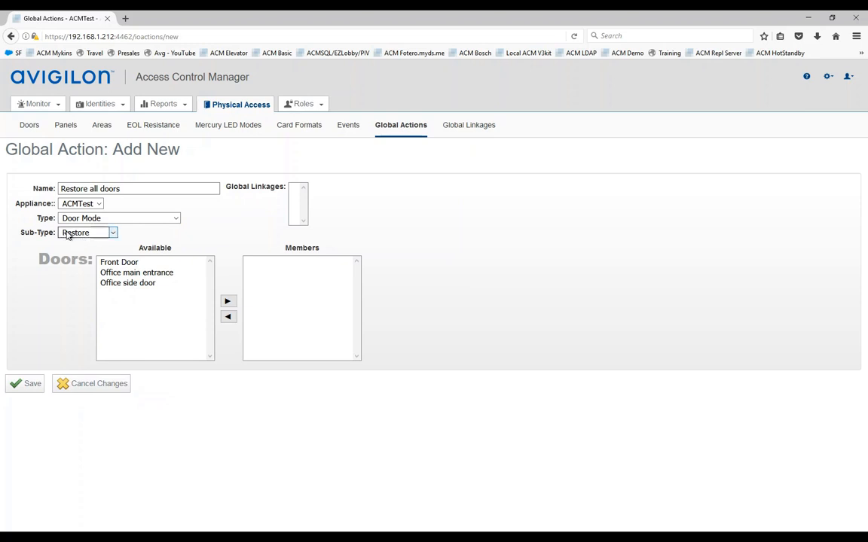
Make Front Door, Office main entrance and Office side door members of the restore action and save it
left_click(114, 264)
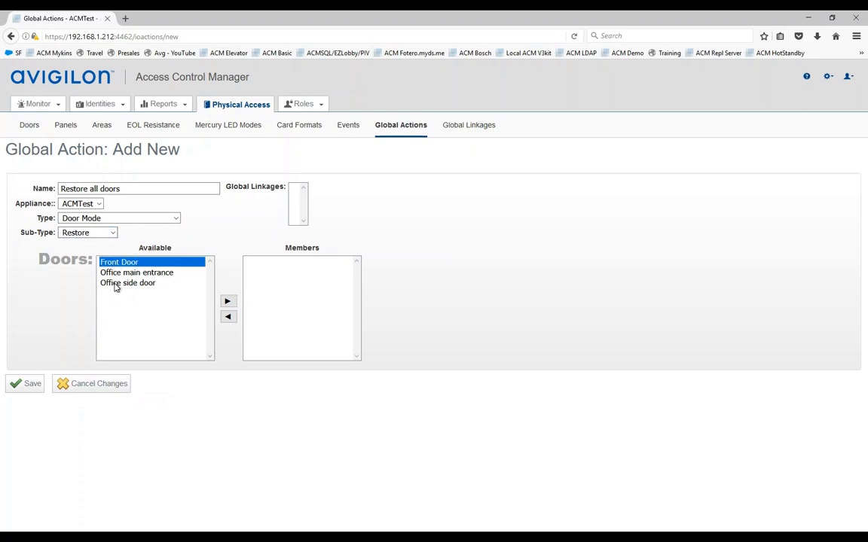
left_click(114, 284, "shift")
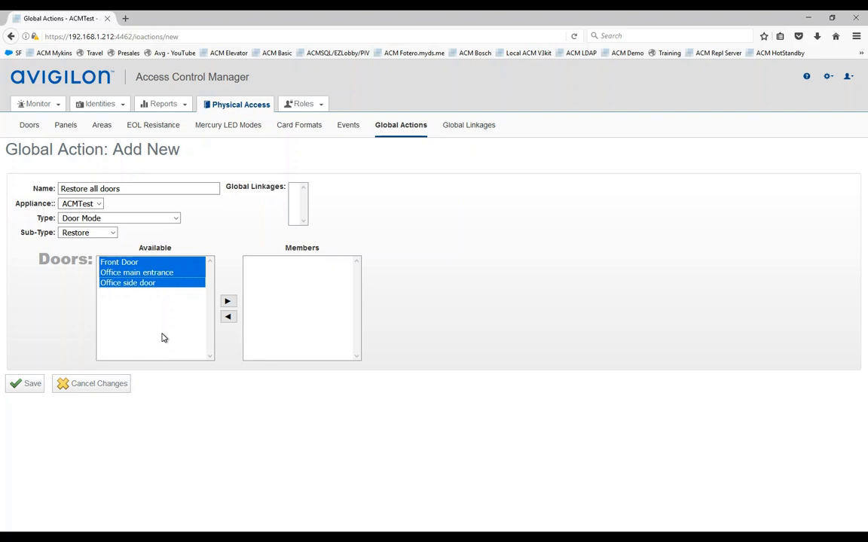
left_click(227, 301)
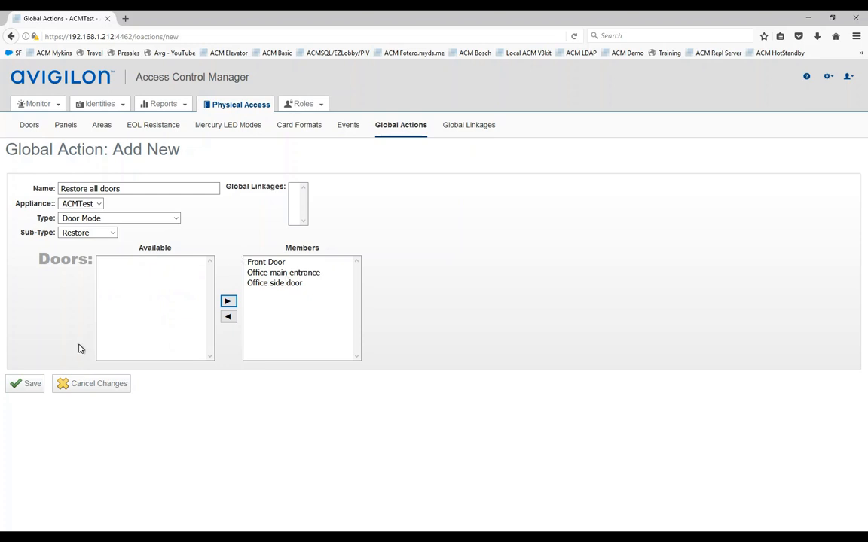
left_click(23, 388)
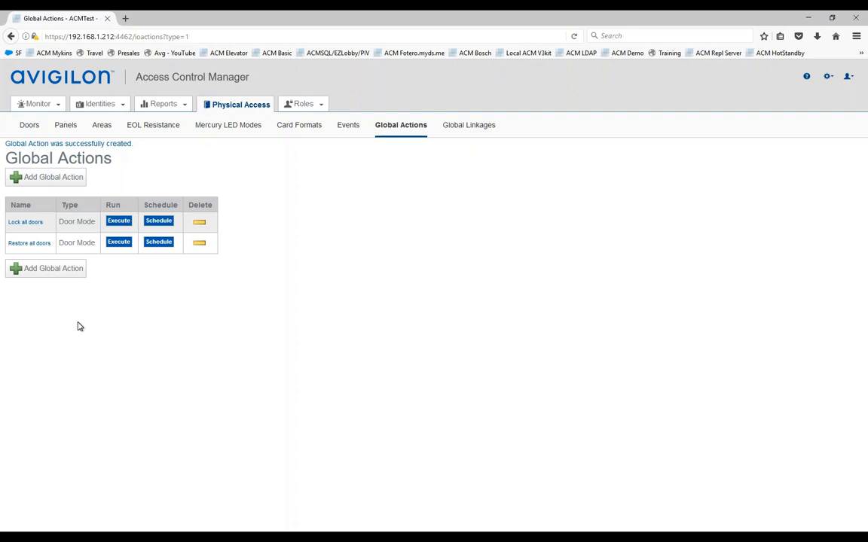
Create and save a global action named "Email notification" of type E-Mail, filling in the recipient's email address
left_click(46, 269)
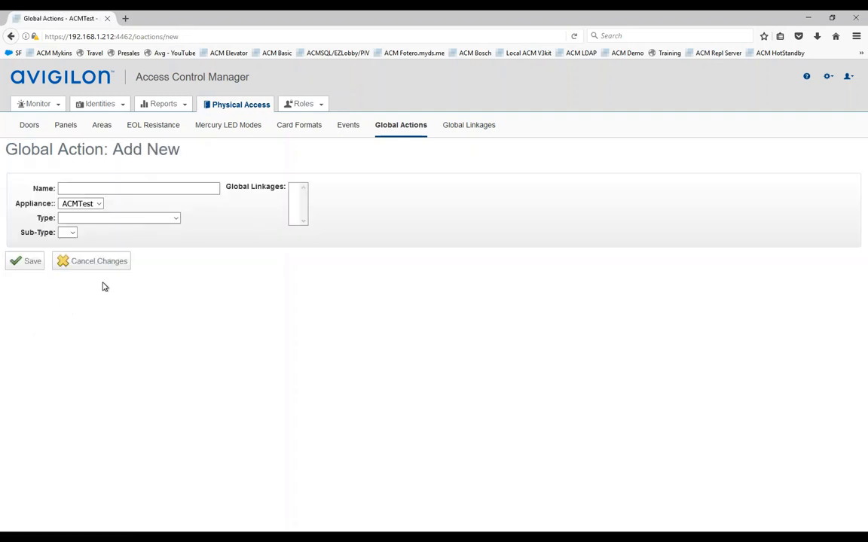
type("Email ")
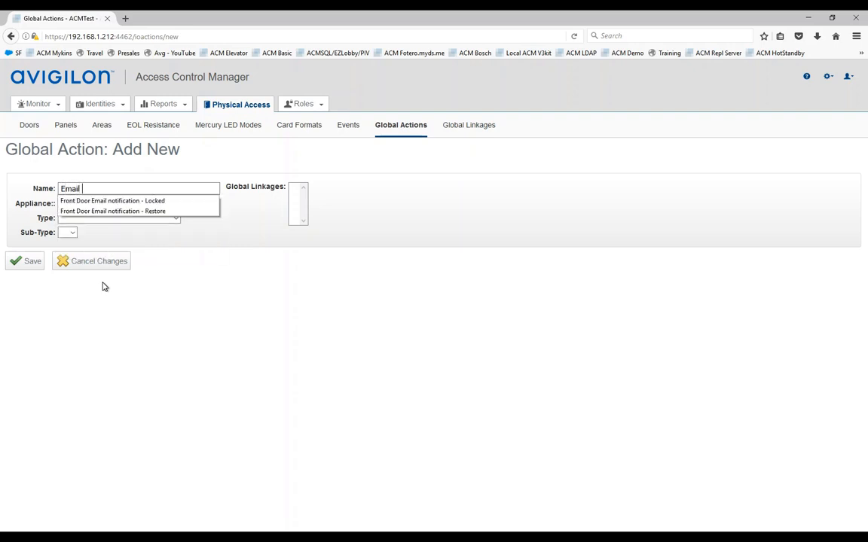
type("notification")
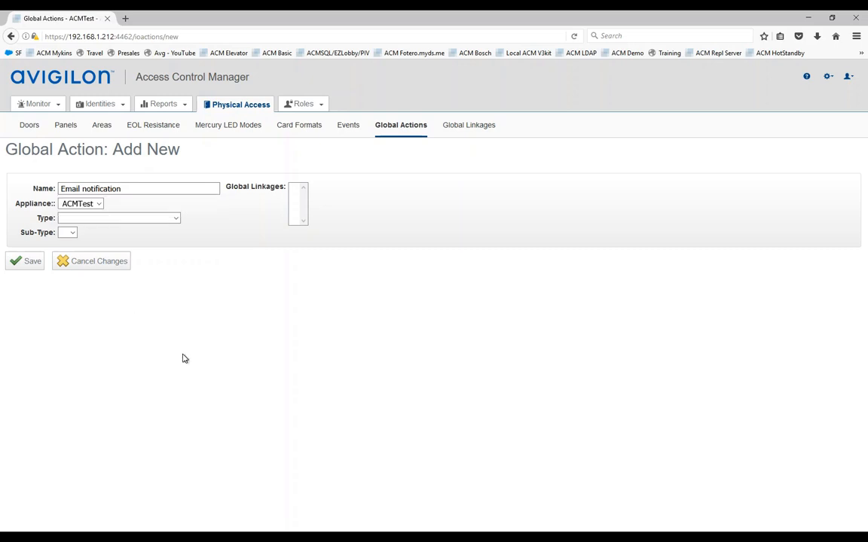
left_click(121, 218)
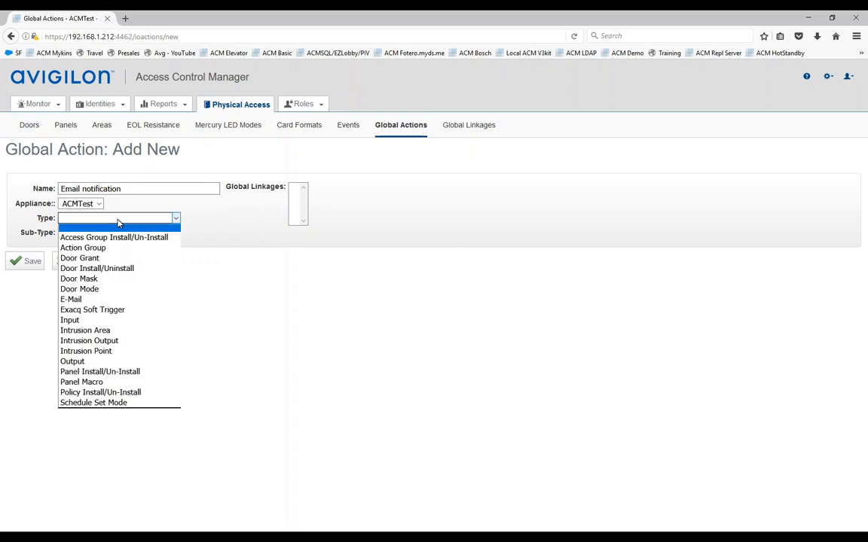
left_click(71, 299)
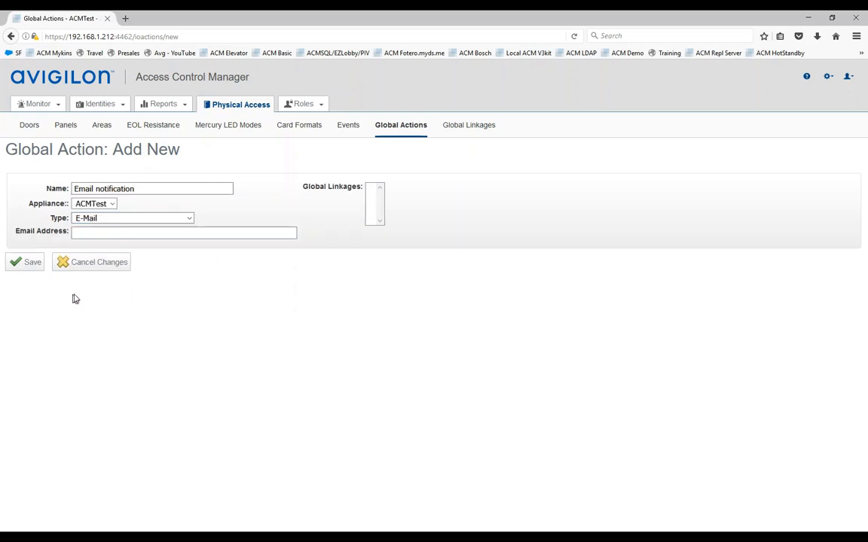
left_click(87, 235)
type("a@a.com")
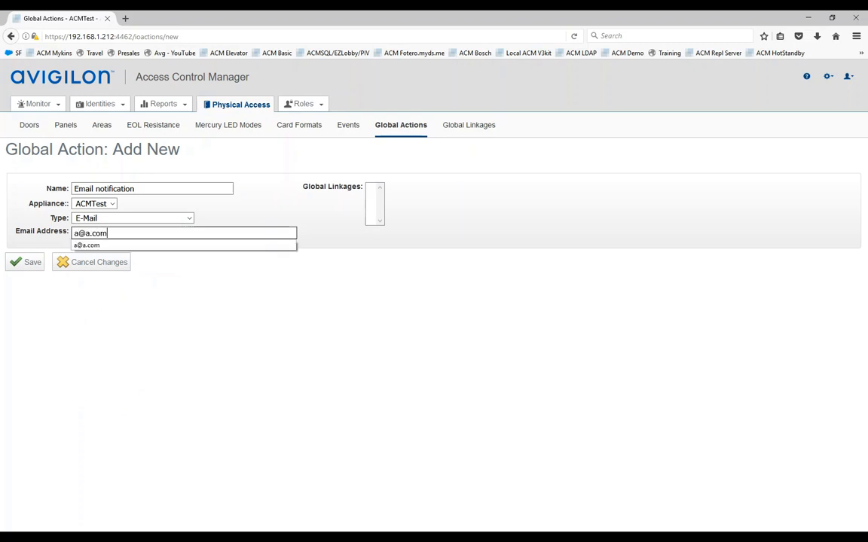
left_click(172, 306)
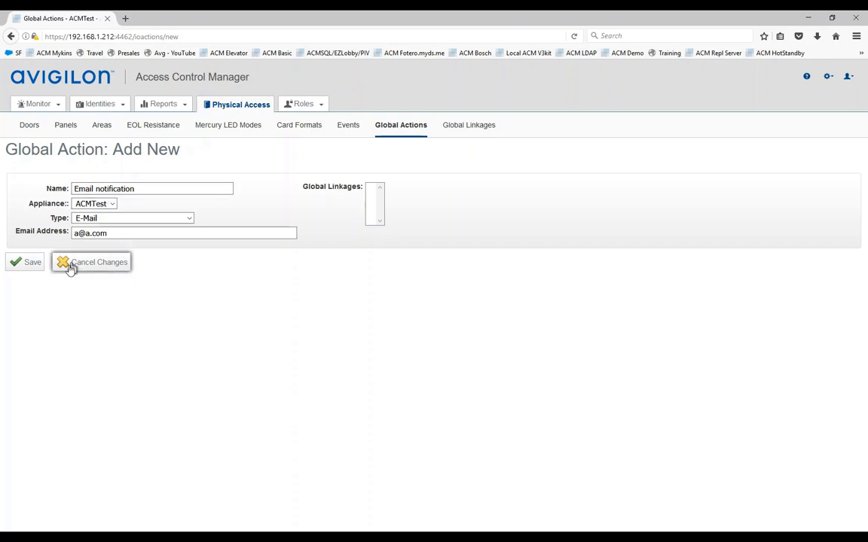
left_click(27, 264)
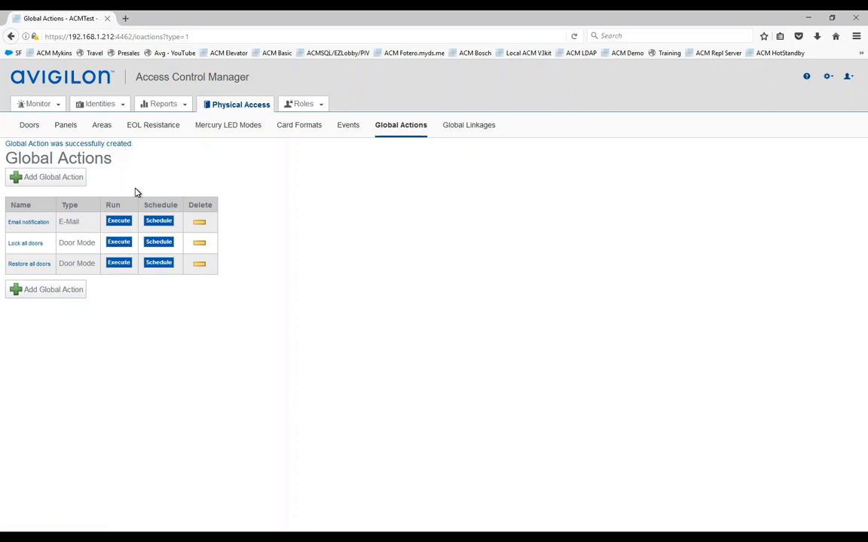
Open the Doors list in a separate browser tab and check each door's current mode
right_click(33, 130)
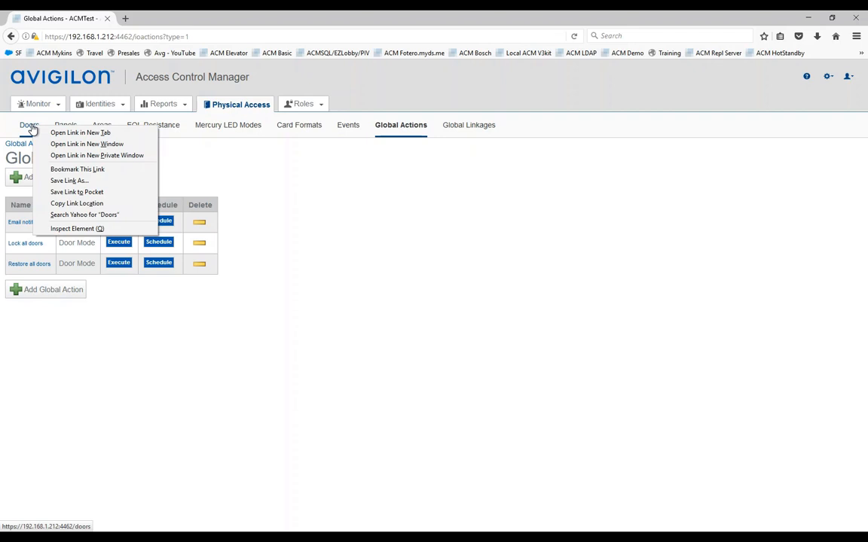
left_click(76, 133)
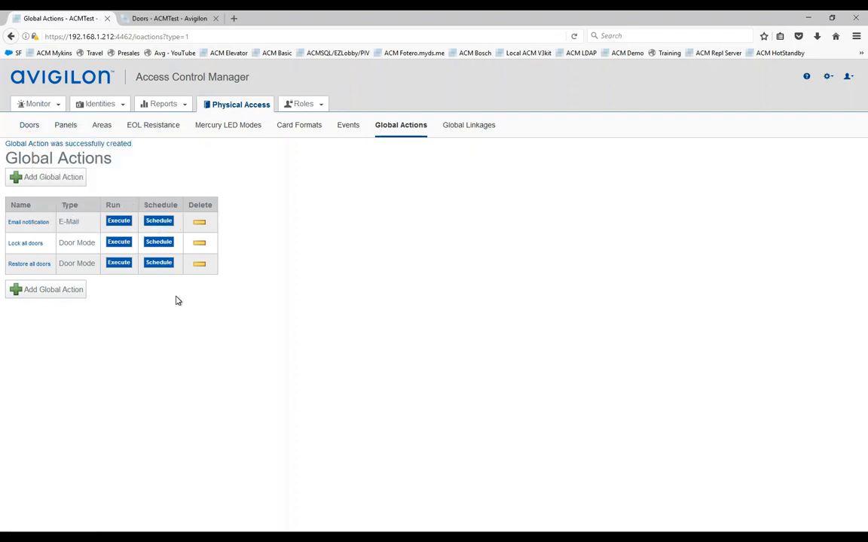
left_click(151, 19)
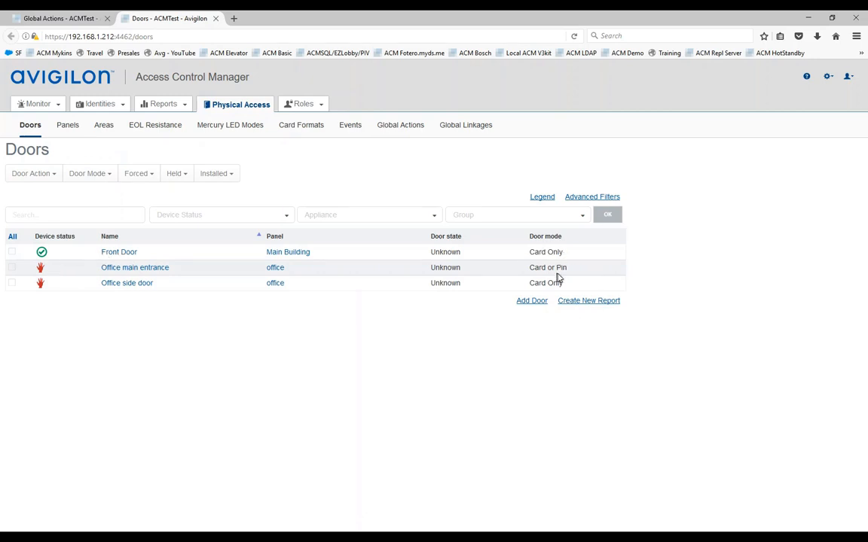
Execute the "Lock all doors" global action, check the door modes in the Doors list, and return to Global Actions
left_click(54, 18)
left_click(38, 104)
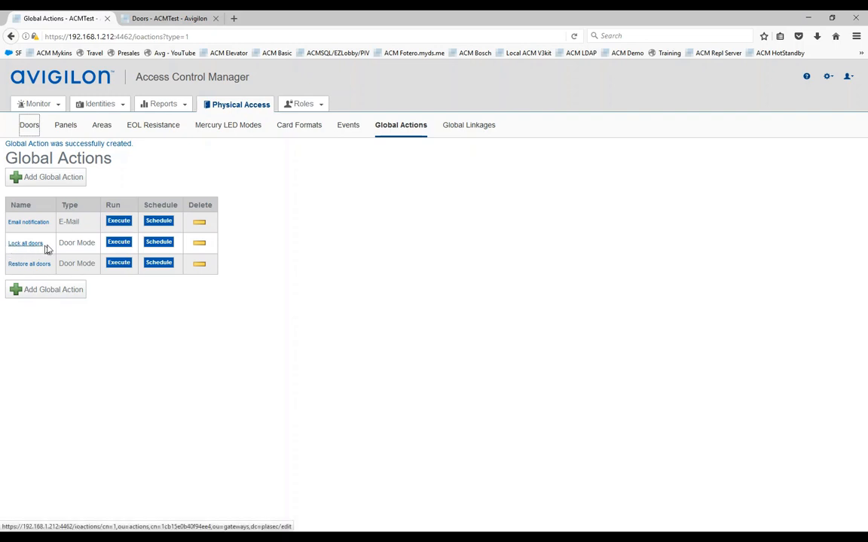
left_click(117, 246)
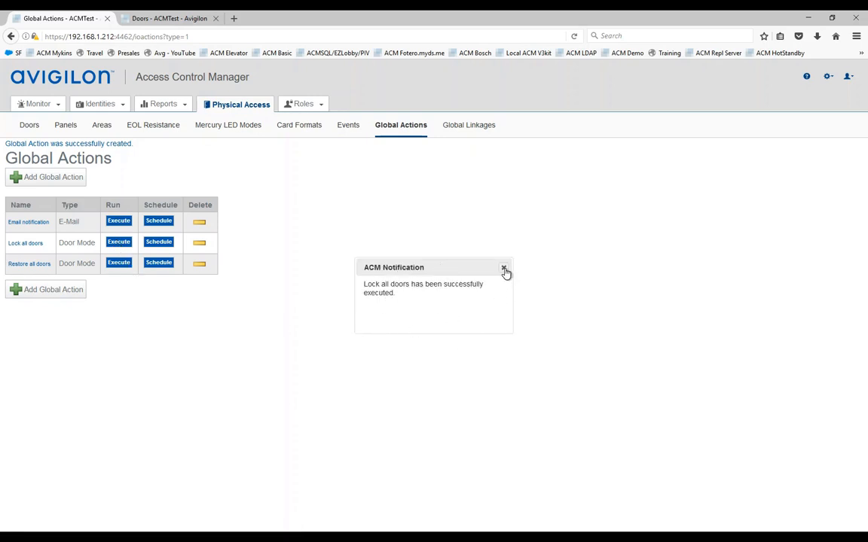
left_click(504, 269)
left_click(171, 21)
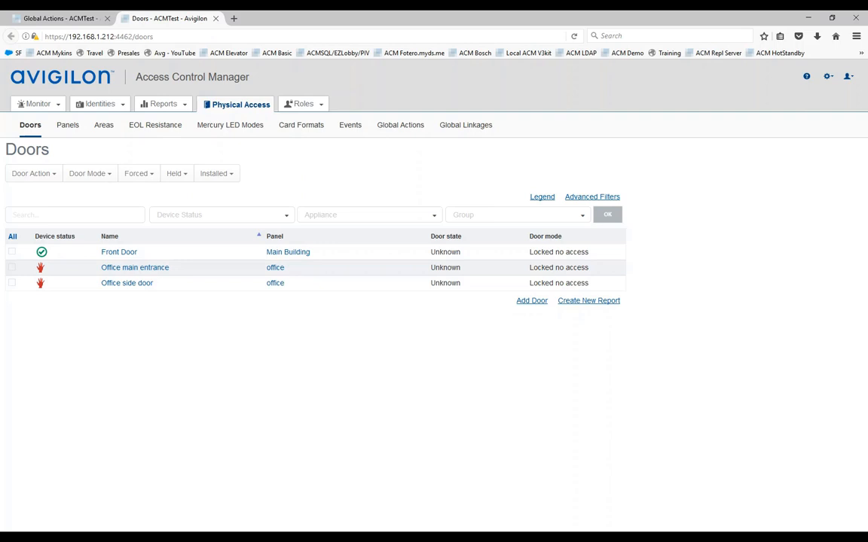
left_click(65, 20)
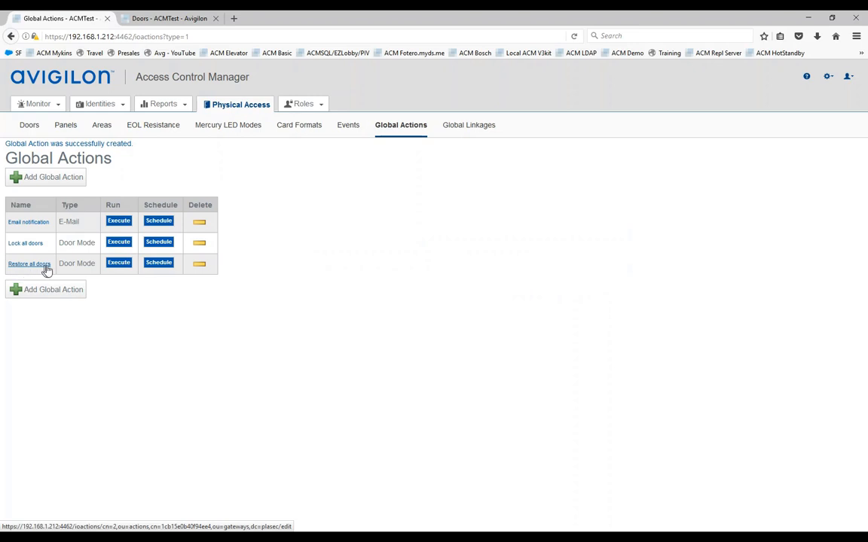
Execute the "Restore all doors" global action, check the door modes in the Doors list, and return to Global Actions
left_click(120, 268)
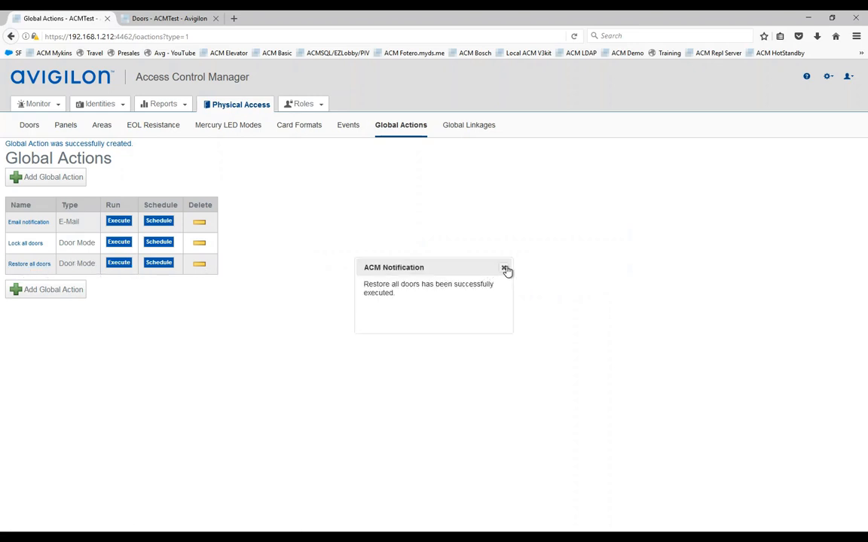
left_click(507, 270)
left_click(170, 18)
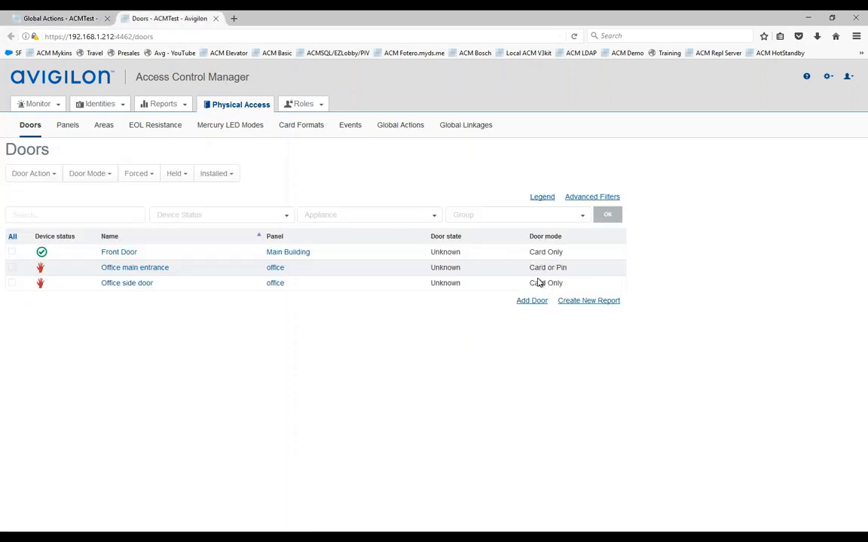
left_click(68, 21)
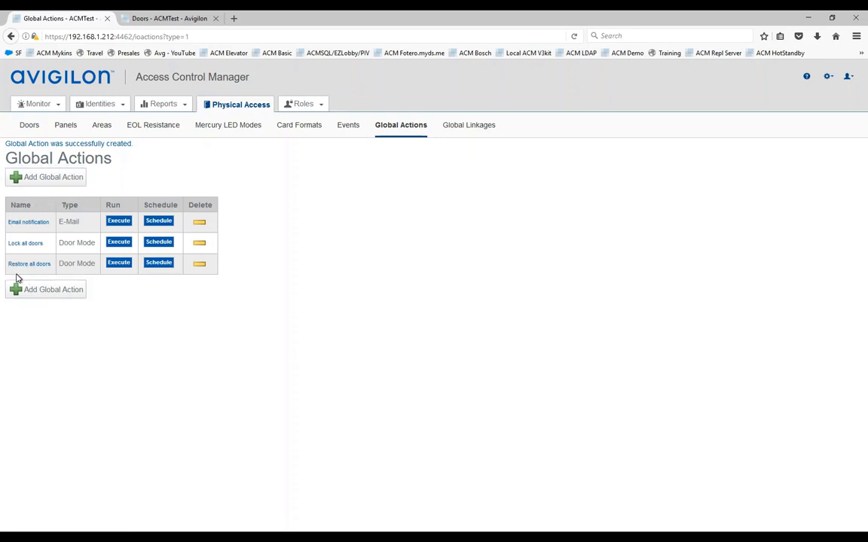
Create and save a global linkage named "Lock all doors with Red Credential" with the 24 Hours Active schedule
left_click(465, 127)
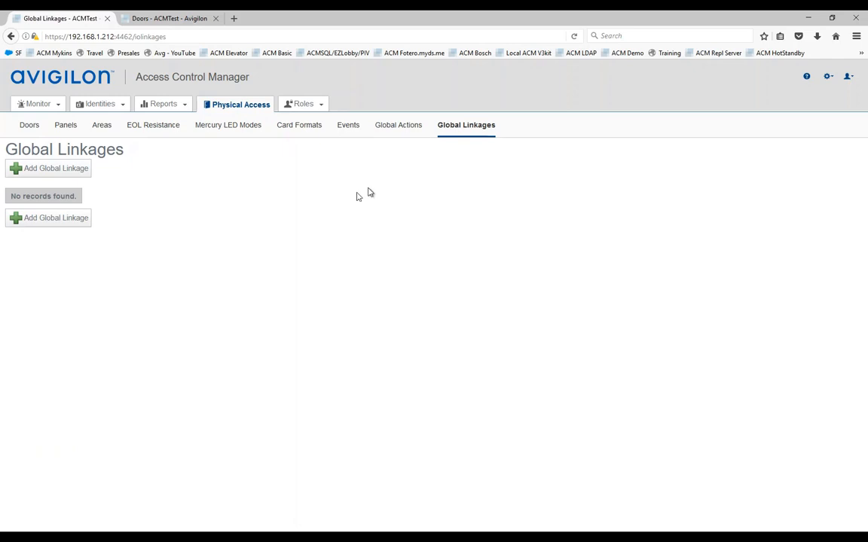
left_click(46, 172)
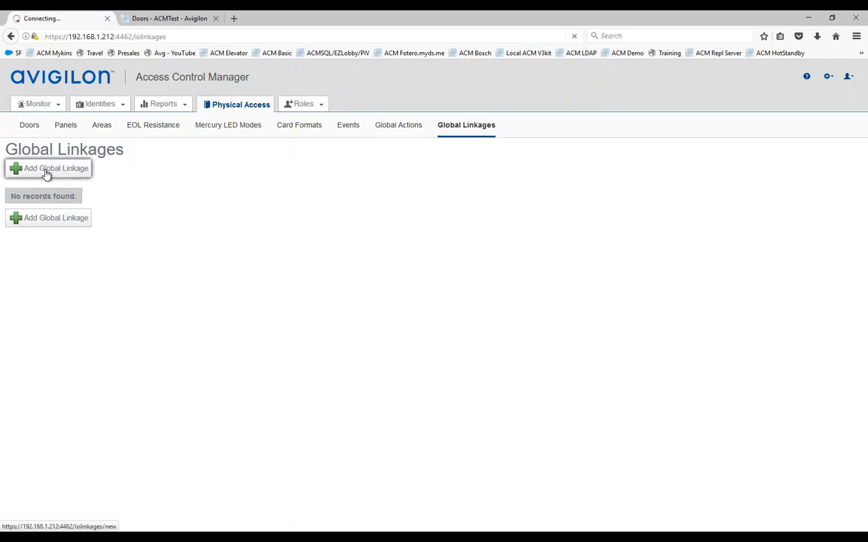
left_click(74, 187)
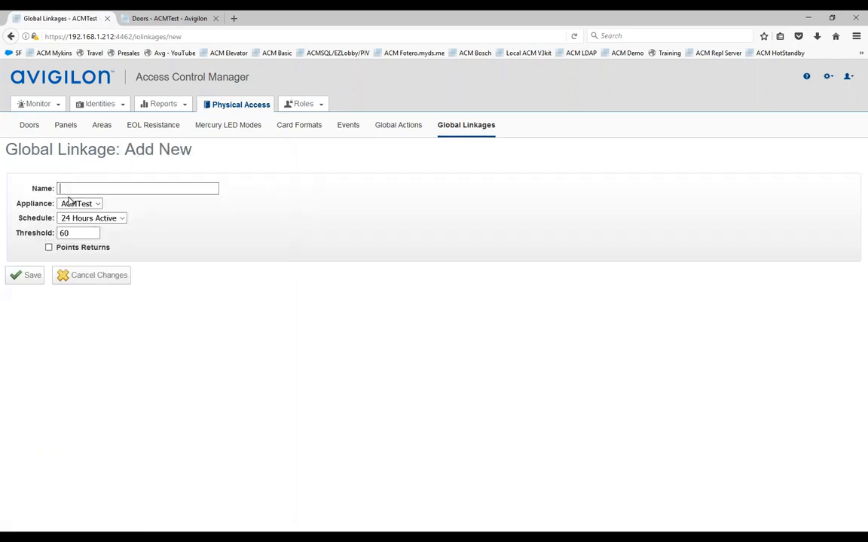
type("Lock all doors with Red Credential")
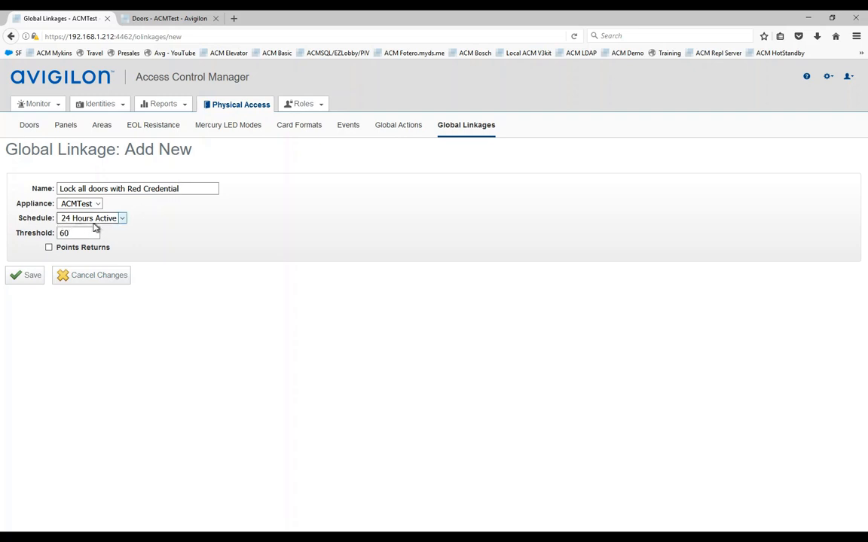
left_click(121, 219)
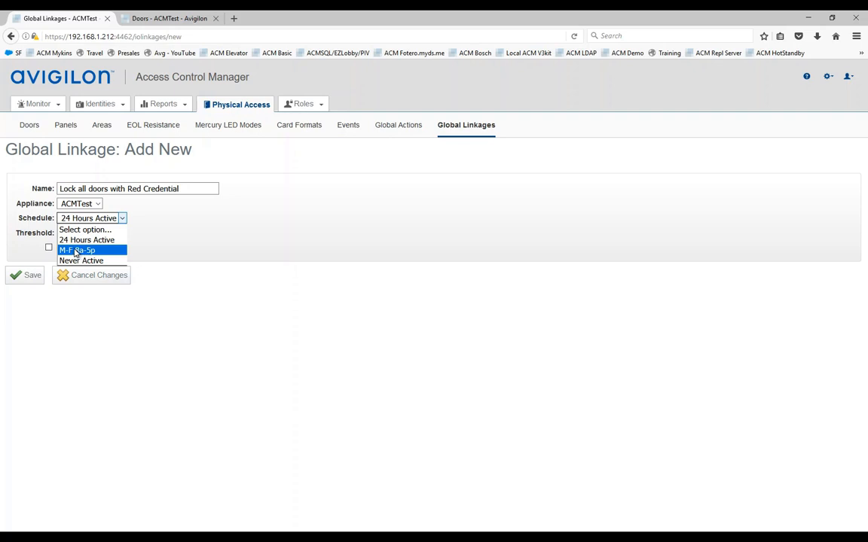
left_click(164, 230)
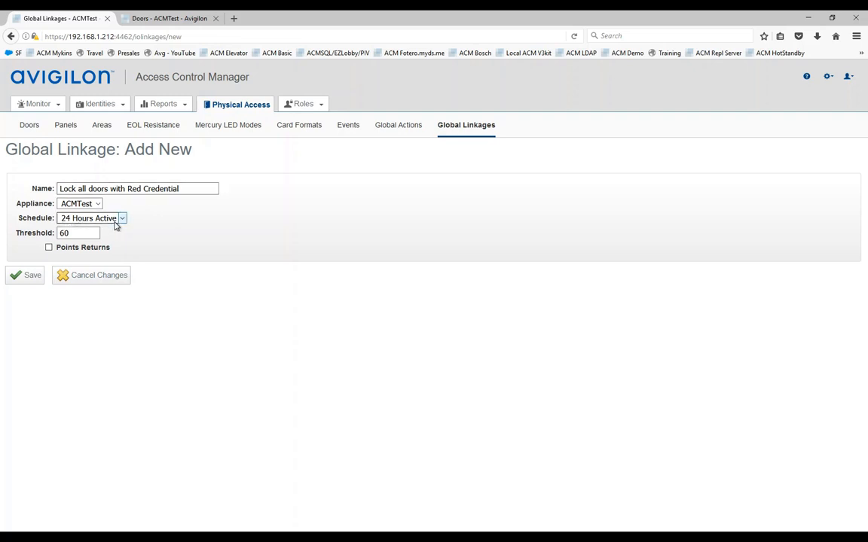
left_click(27, 280)
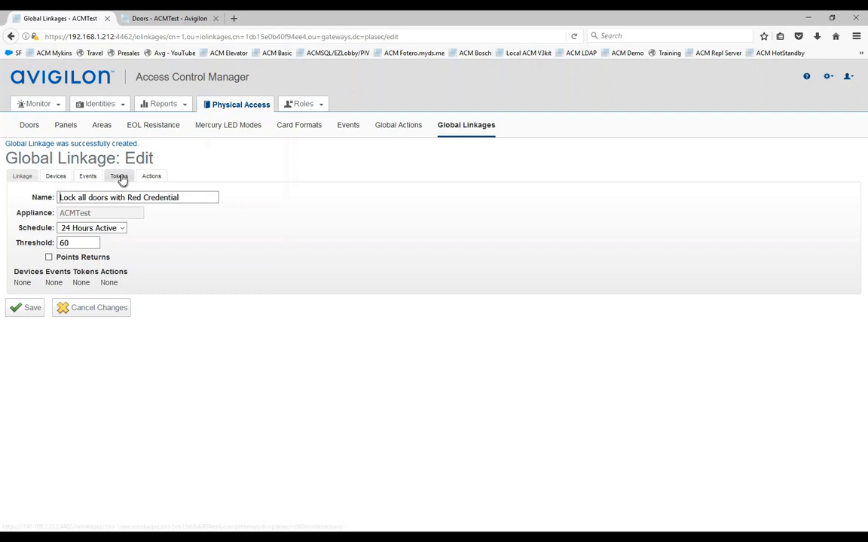
Make the door device Front Door a member of the red credential linkage and save it
left_click(54, 178)
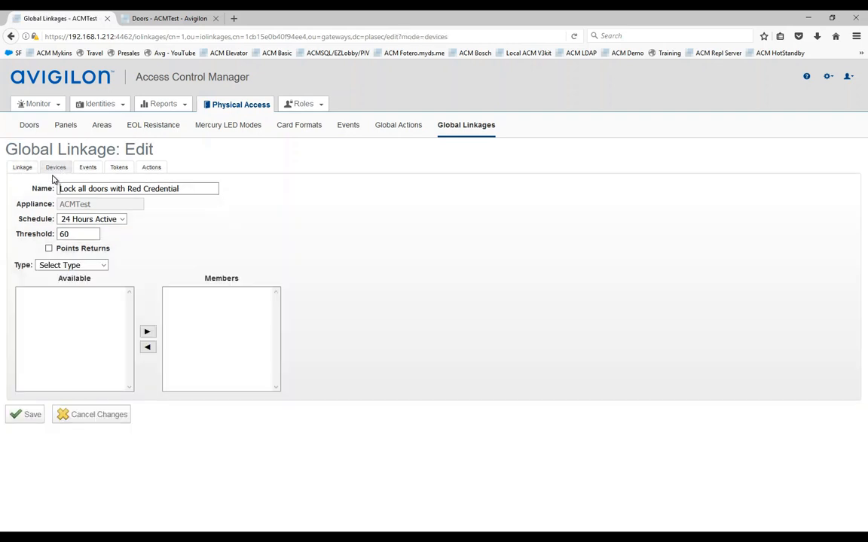
left_click(103, 265)
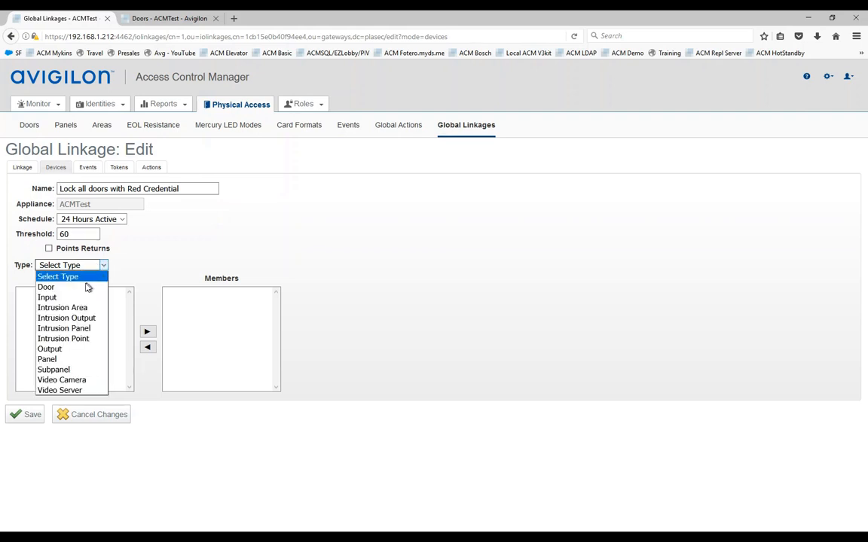
left_click(48, 288)
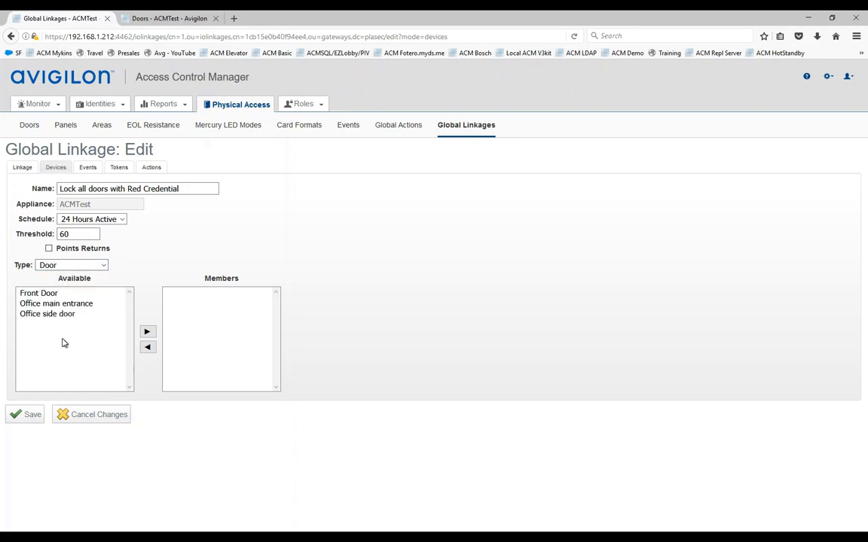
left_click(43, 293)
left_click(147, 332)
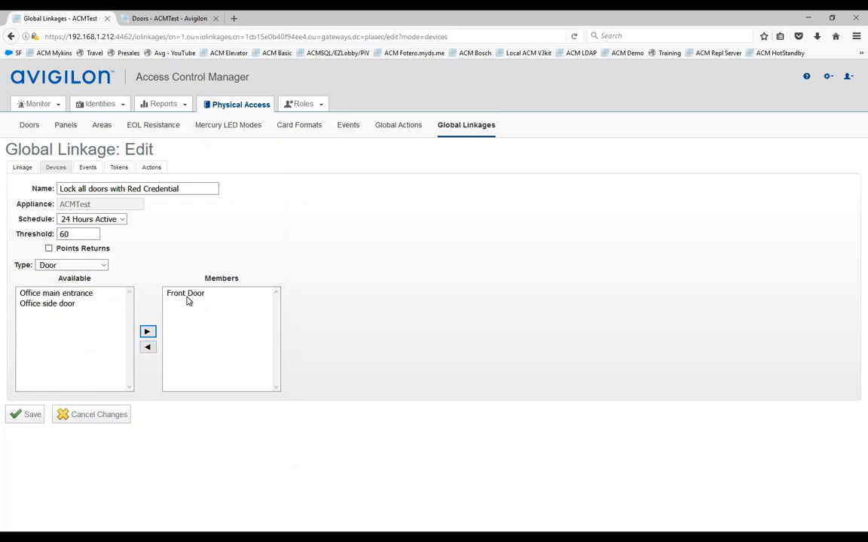
left_click(28, 416)
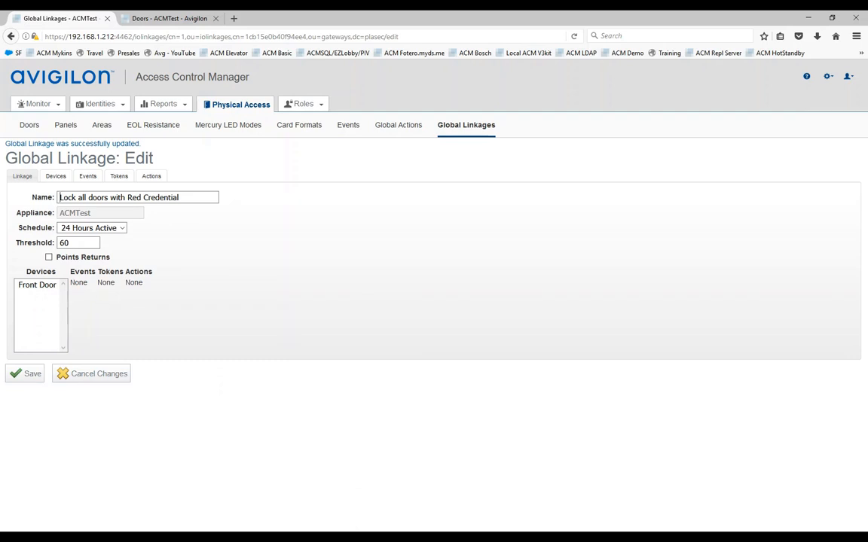
Make the Local Grant event a member of the red credential linkage and save it
left_click(88, 178)
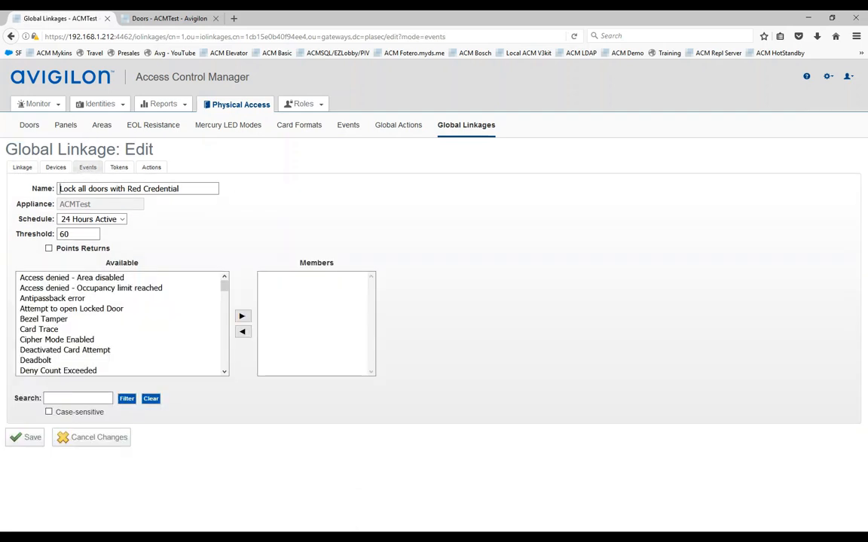
left_click(37, 362)
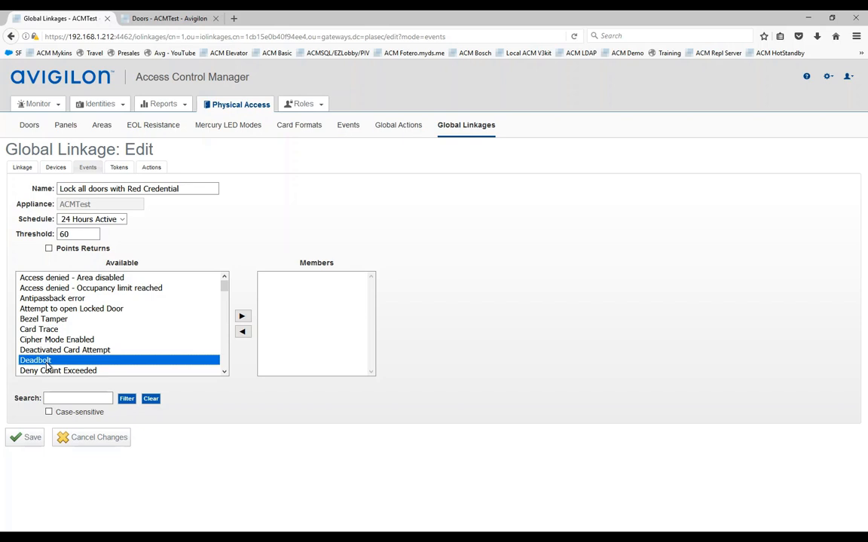
left_click(48, 369)
scroll(110, 357, "down", 4)
scroll(111, 357, "down", 5)
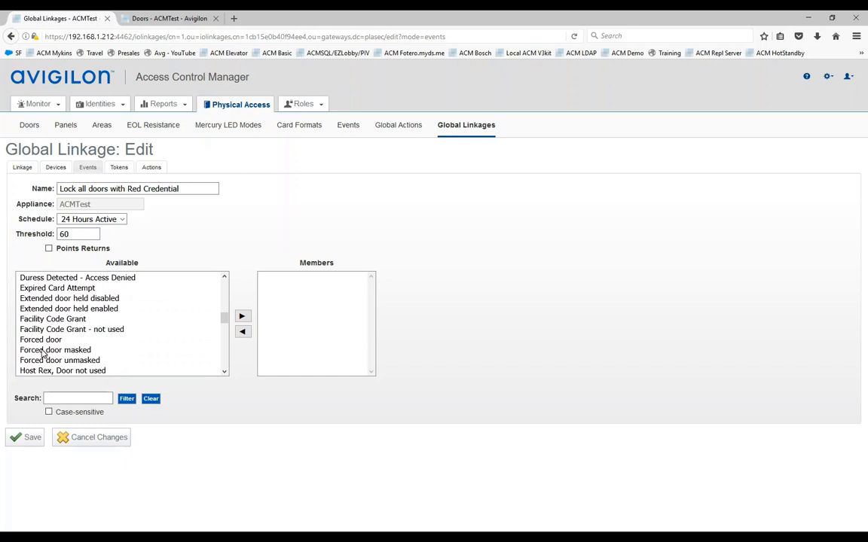
left_click_drag(25, 309, 47, 386)
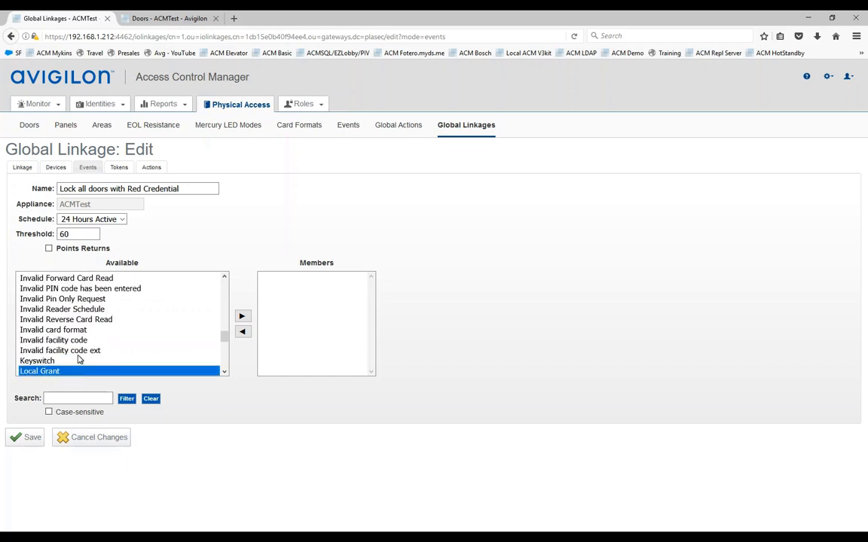
left_click(244, 317)
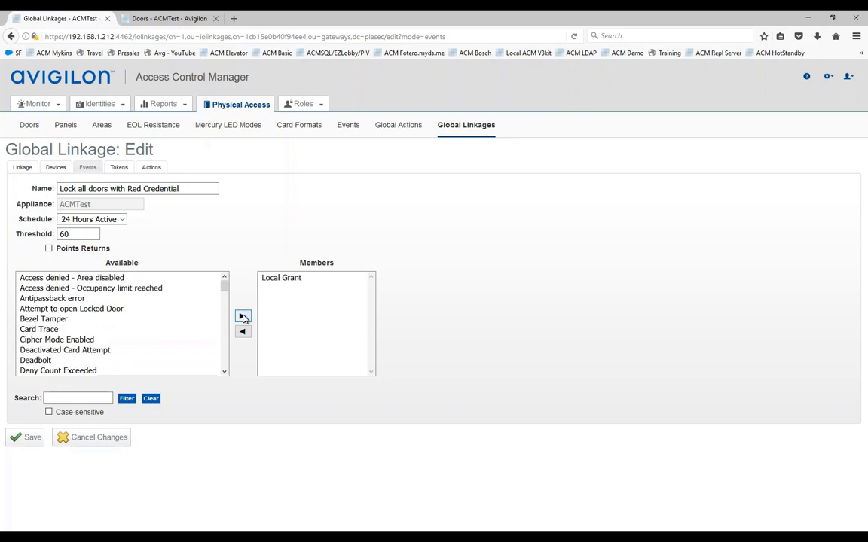
left_click(28, 439)
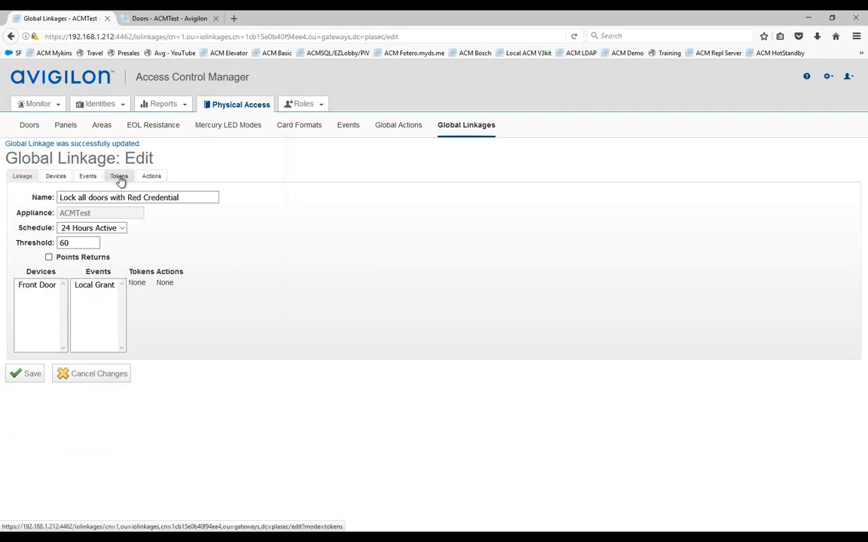
Search for the School Principal's red credential token by its internal number, make it a member of the linkage and save
left_click(119, 178)
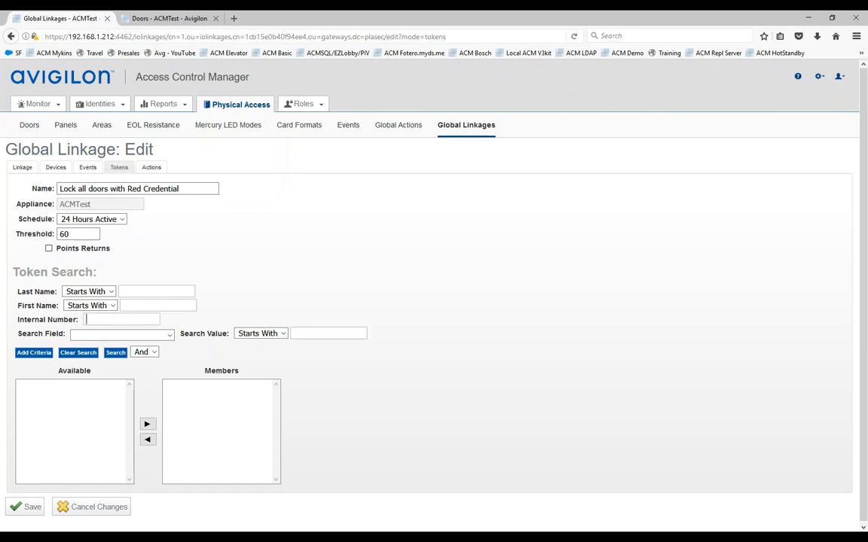
type("1")
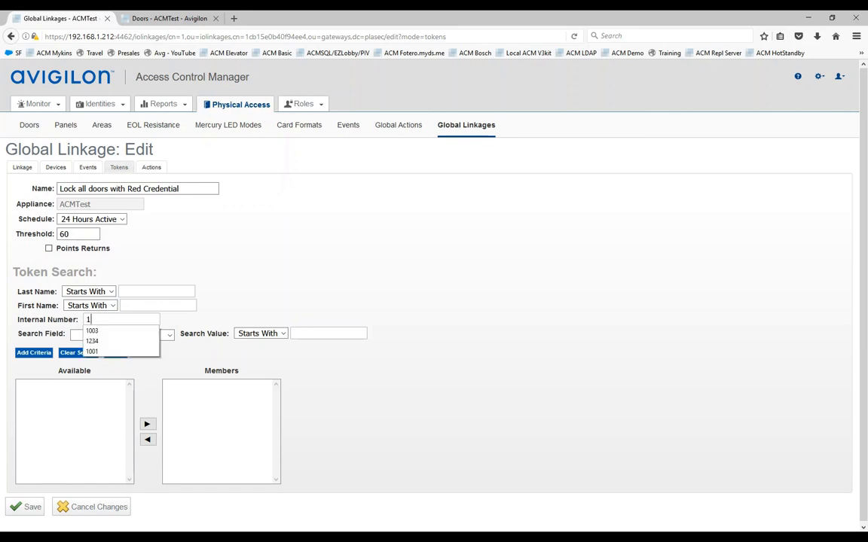
type("003")
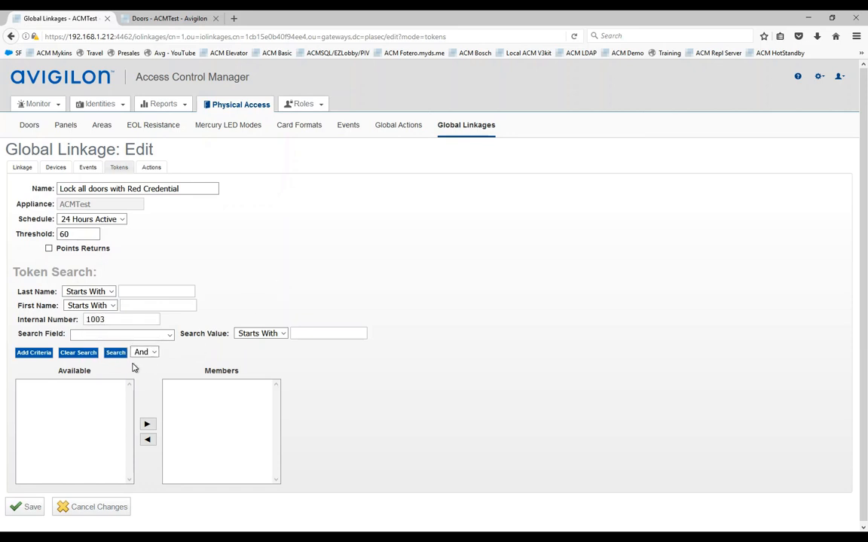
left_click(115, 353)
left_click(90, 388)
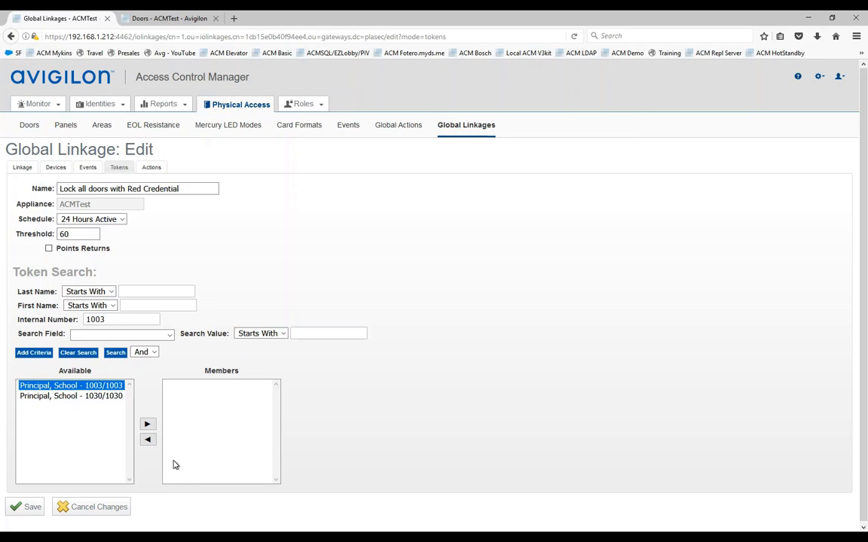
left_click(148, 424)
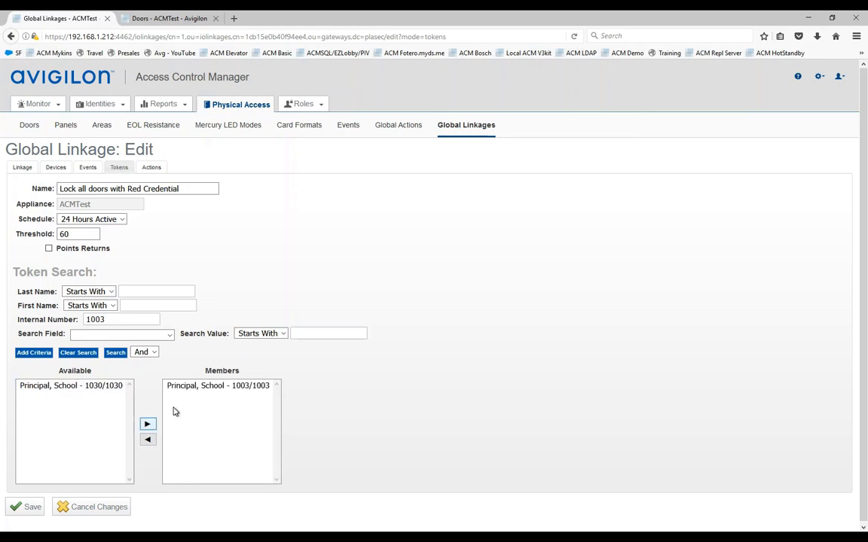
left_click(29, 507)
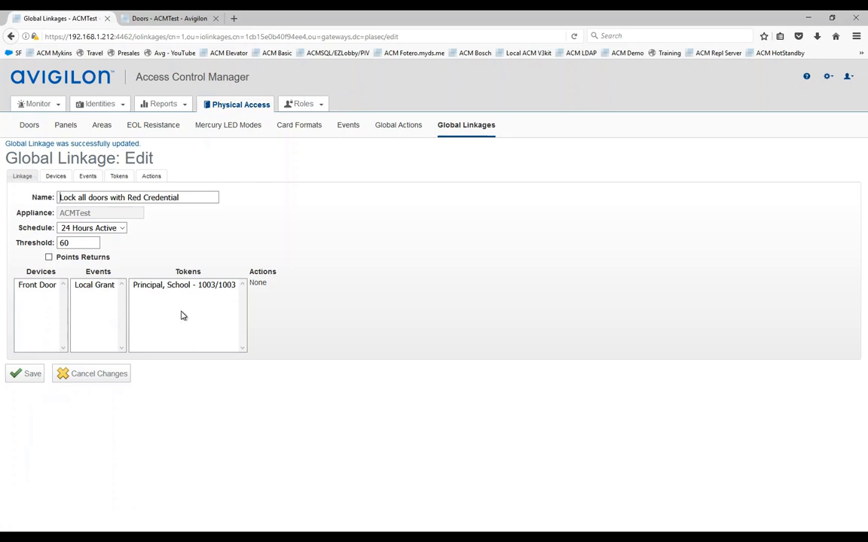
Make the "Lock all doors" and "Email notification" actions members of the red credential linkage and save it
left_click(150, 178)
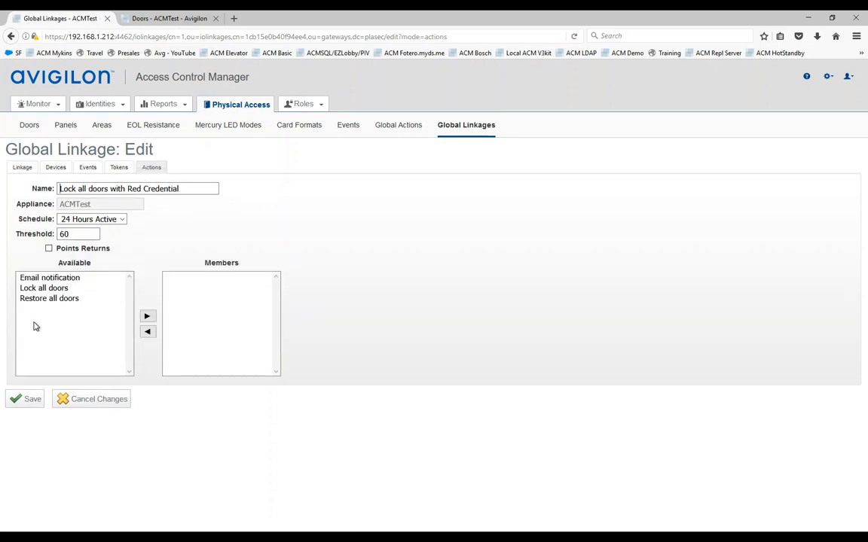
left_click(38, 288)
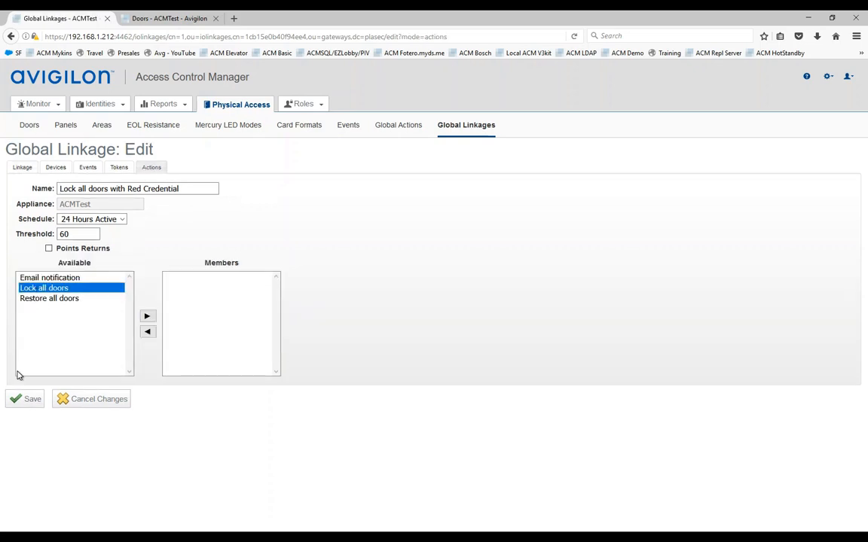
left_click(147, 316)
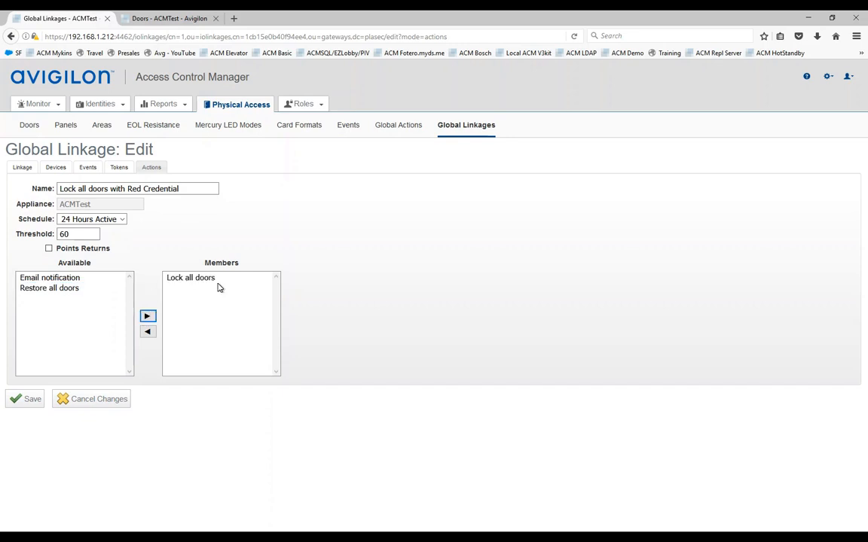
left_click(40, 279)
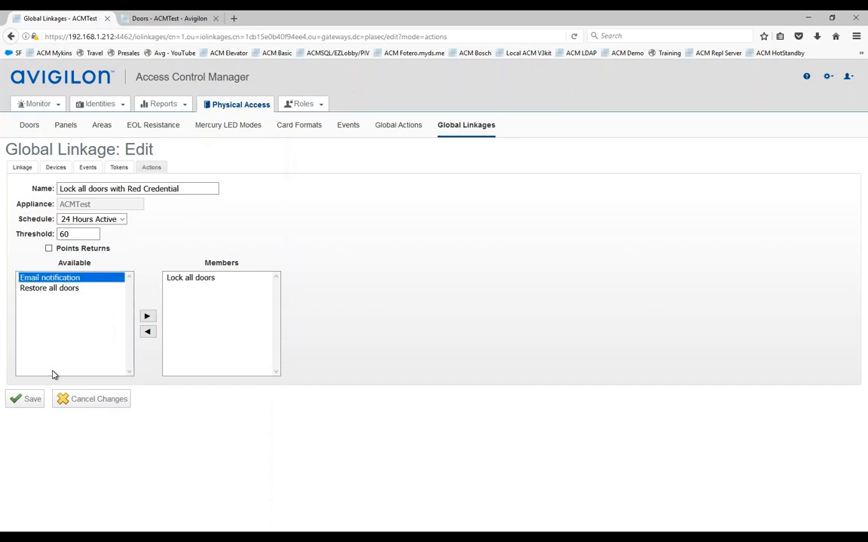
left_click(147, 317)
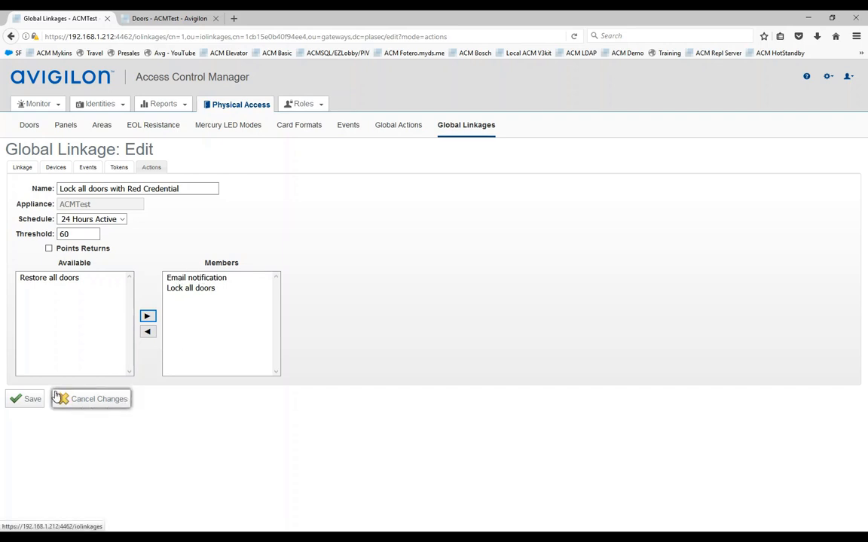
left_click(30, 405)
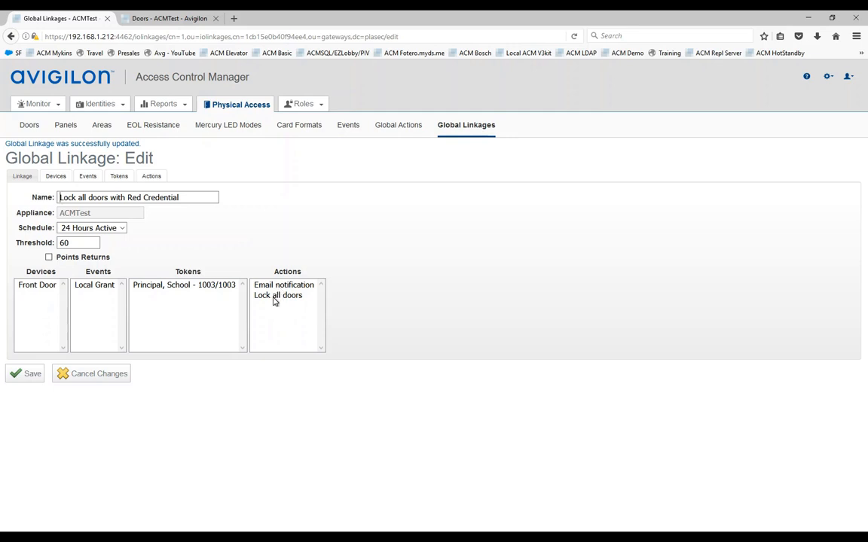
Create a new global linkage named "Restore all doors" and save it
left_click(473, 127)
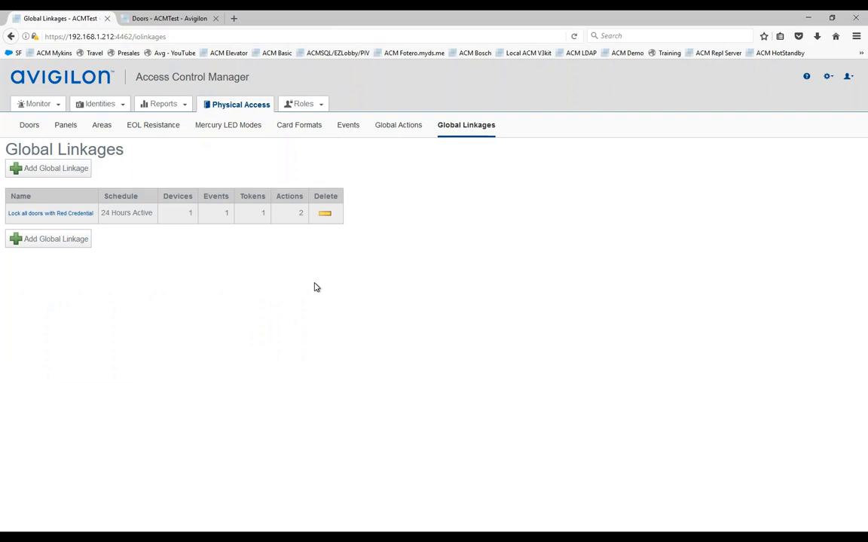
left_click(47, 241)
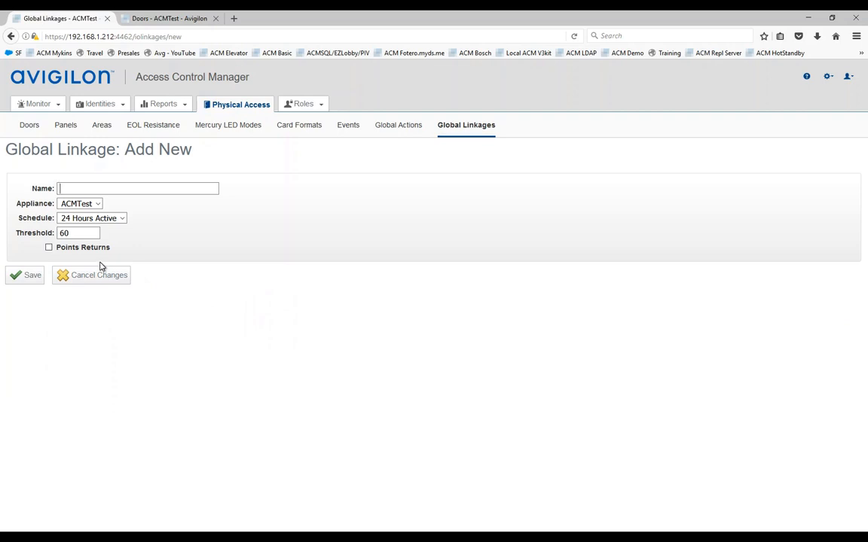
type("Restore ")
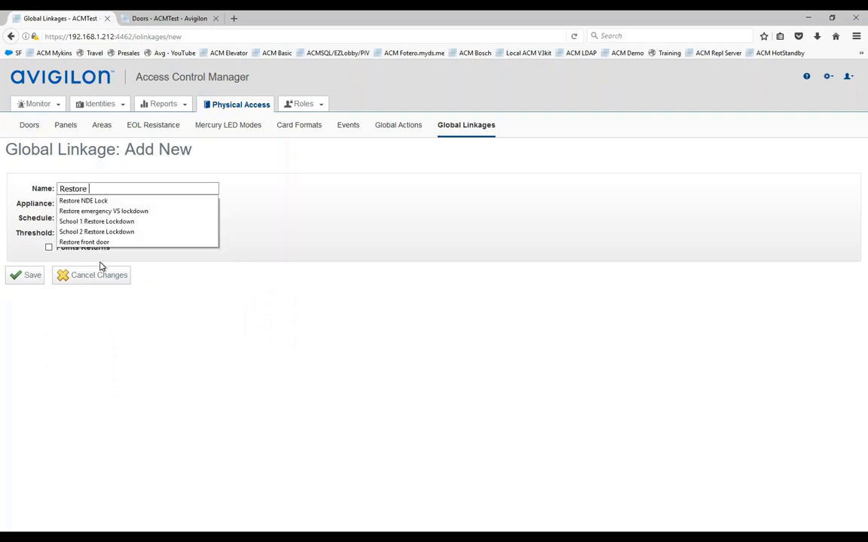
type("all doors")
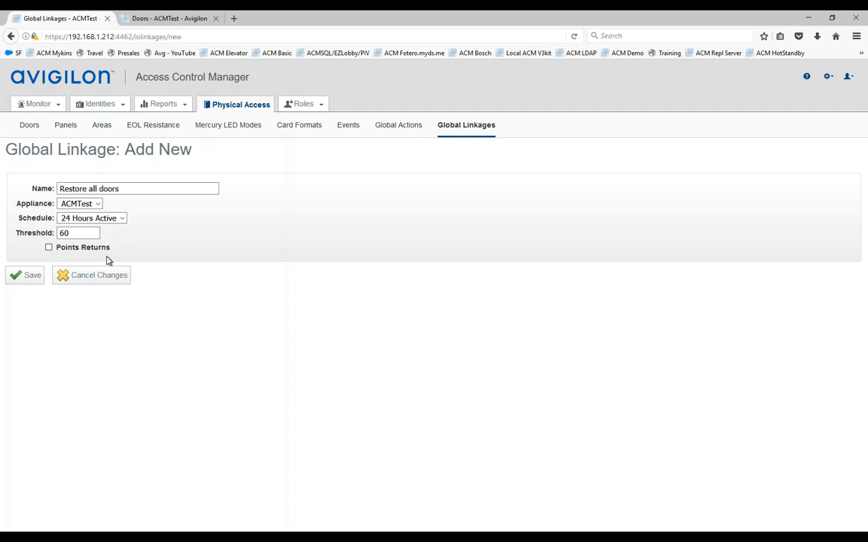
left_click(28, 279)
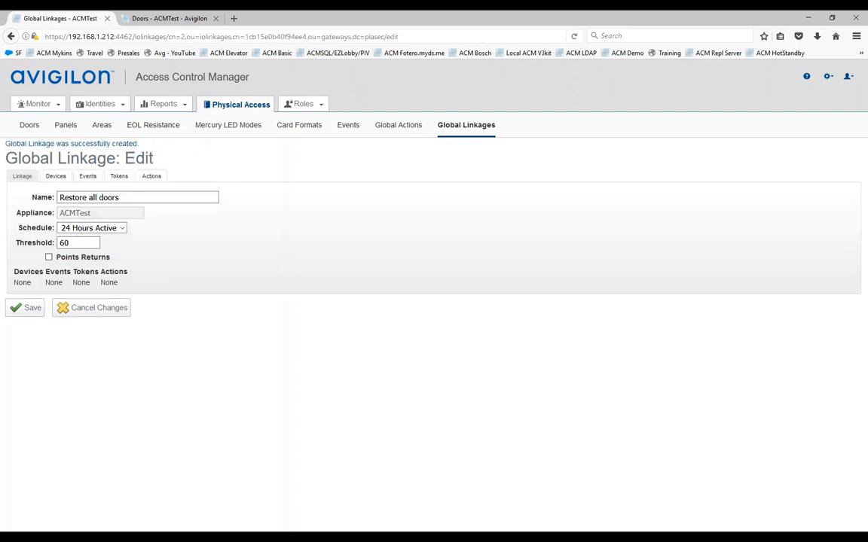
Make the door device Front Door a member of the "Restore all doors" linkage and save it
left_click(57, 178)
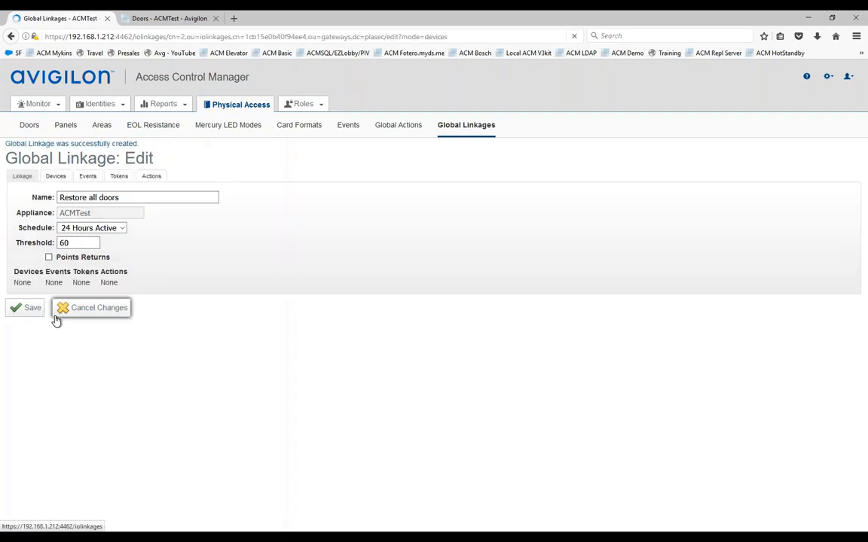
left_click(103, 266)
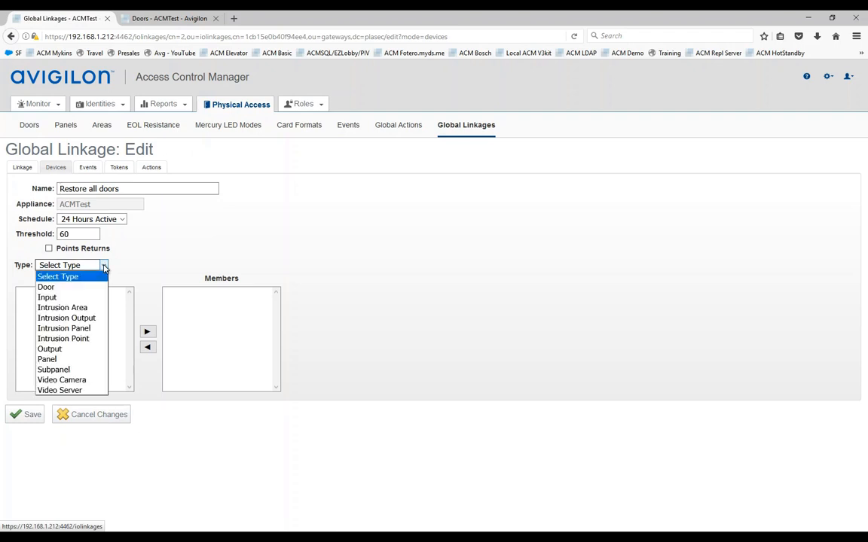
left_click(46, 287)
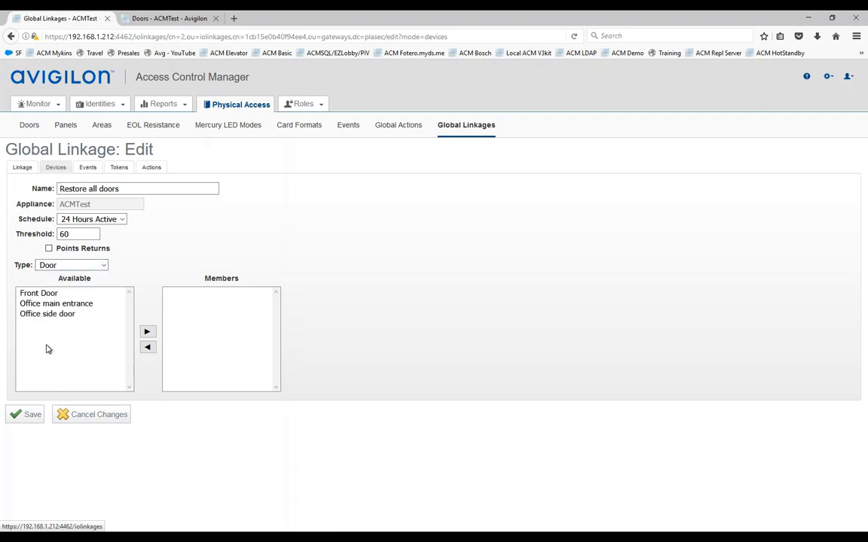
left_click(39, 293)
left_click(146, 336)
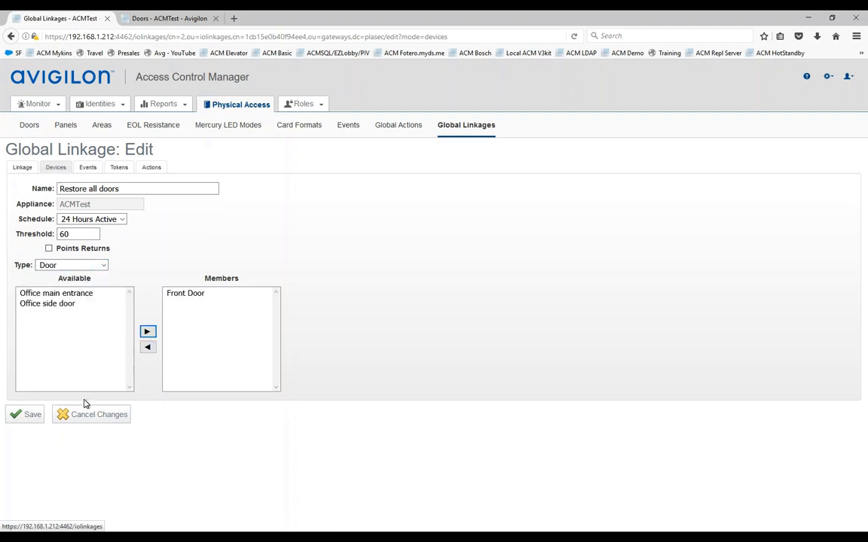
left_click(28, 416)
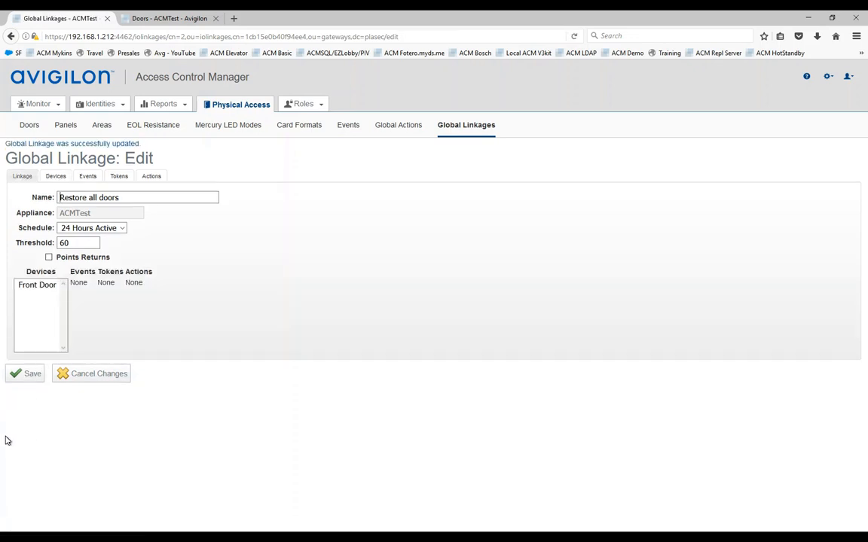
Make the "Attempt to open Locked Door" event a member of the "Restore all doors" linkage and save it
left_click(87, 177)
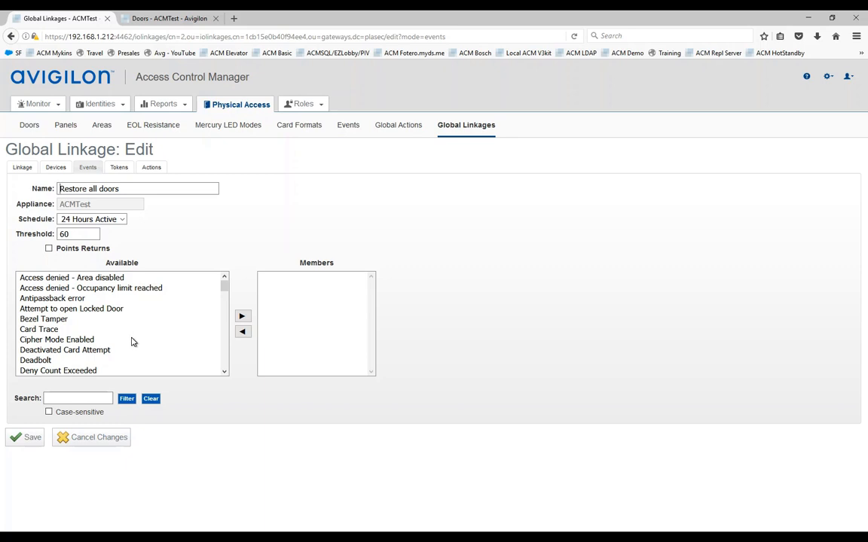
left_click(39, 309)
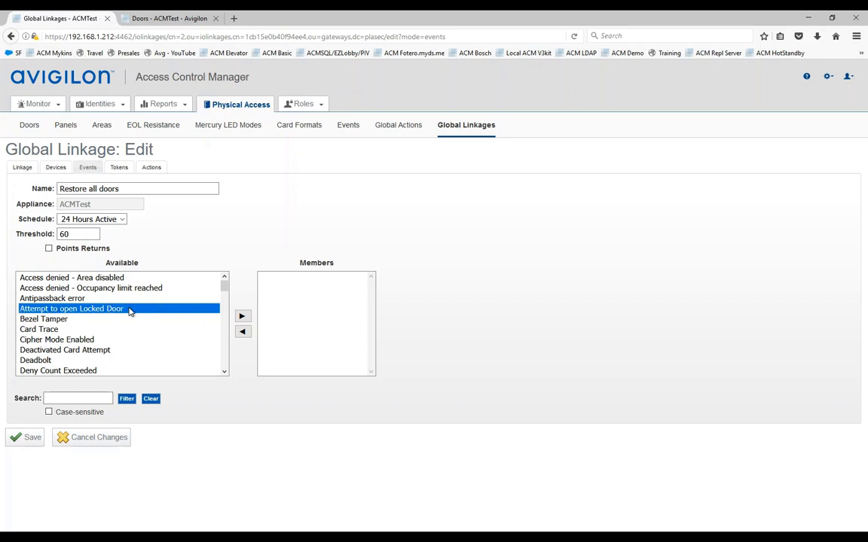
left_click(242, 316)
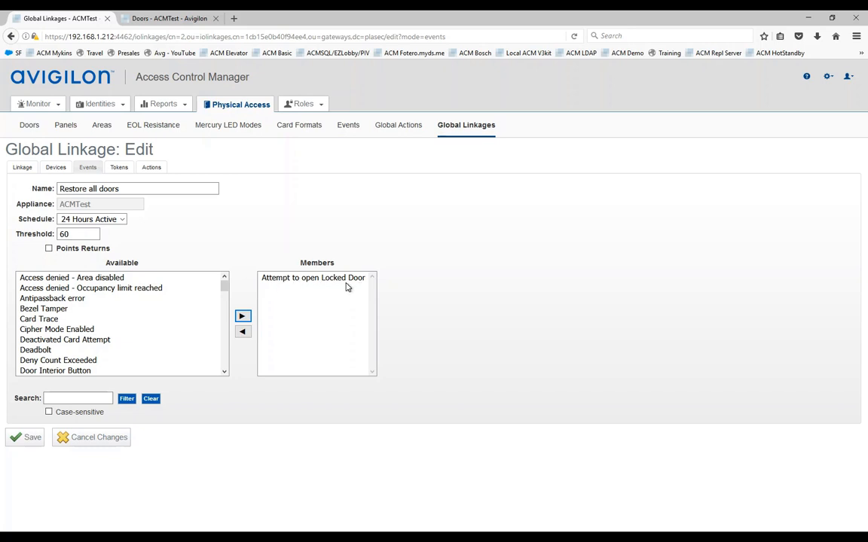
left_click(29, 439)
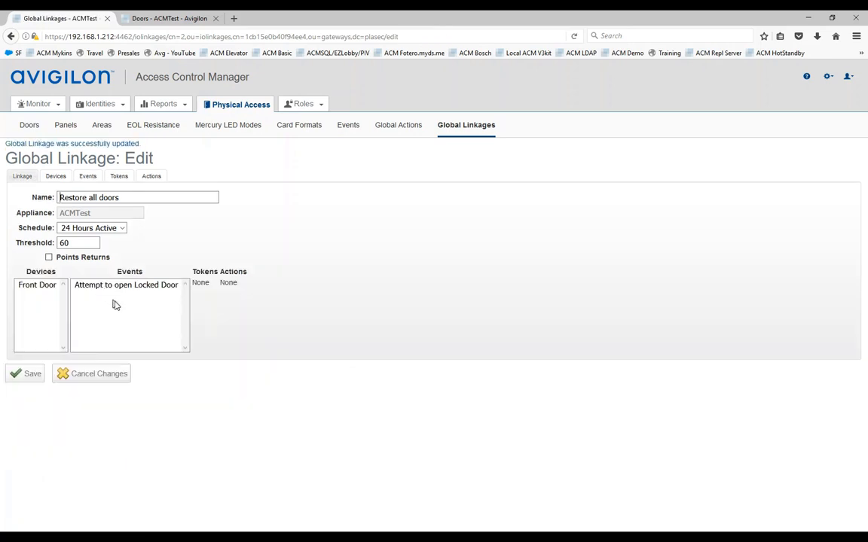
Search for the School Principal's red credential token by its internal number, make it a member of the "Restore all doors" linkage and save
left_click(119, 177)
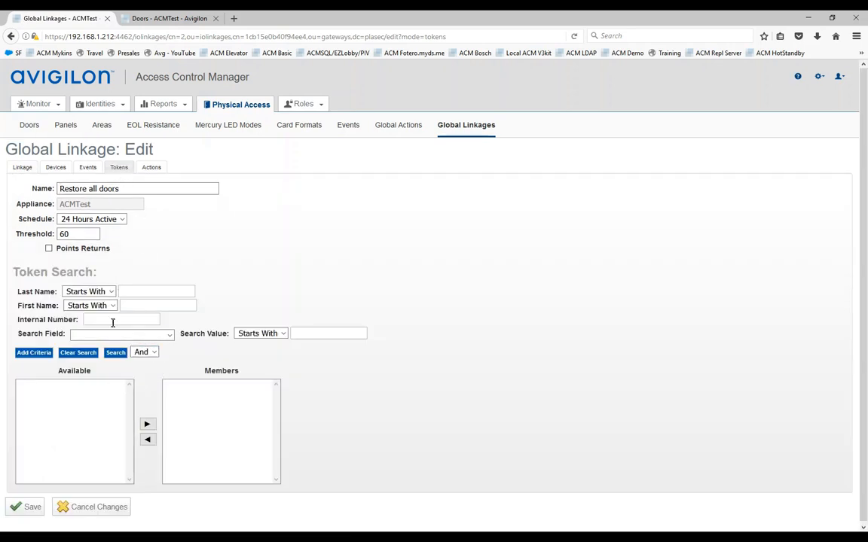
type("1003")
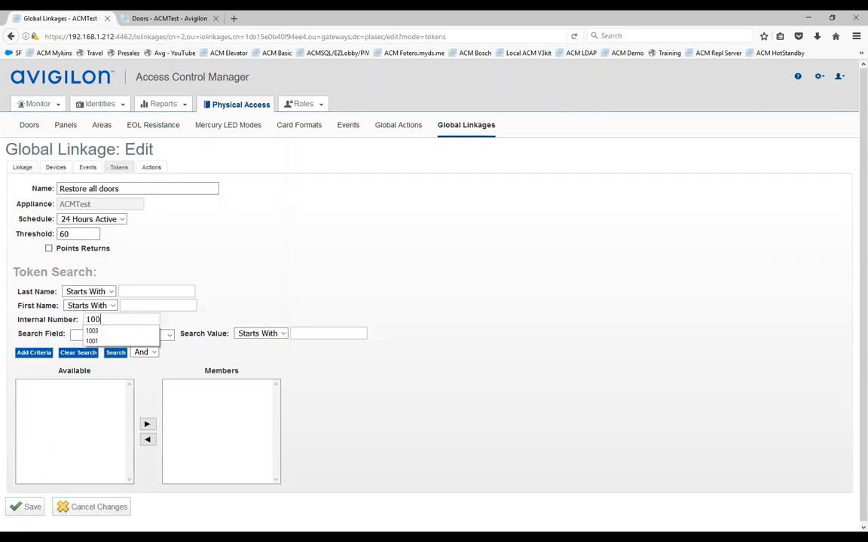
left_click(115, 353)
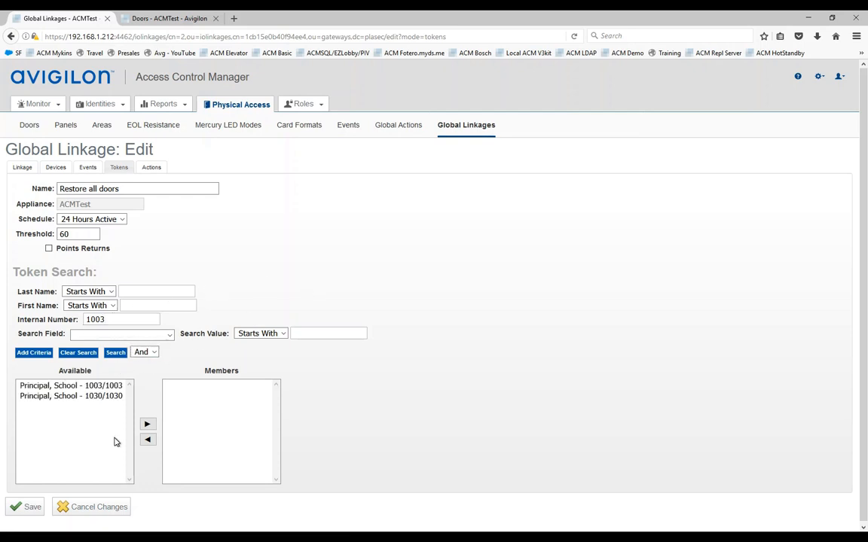
left_click(54, 387)
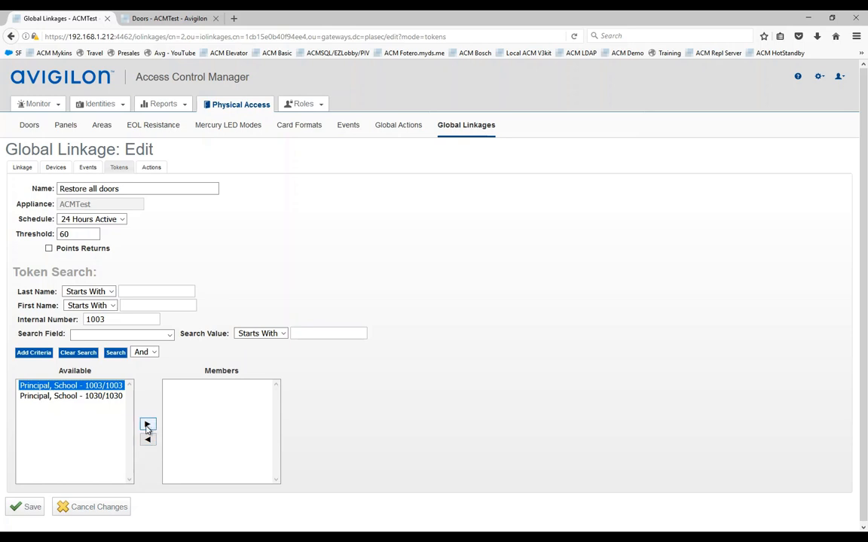
left_click(147, 424)
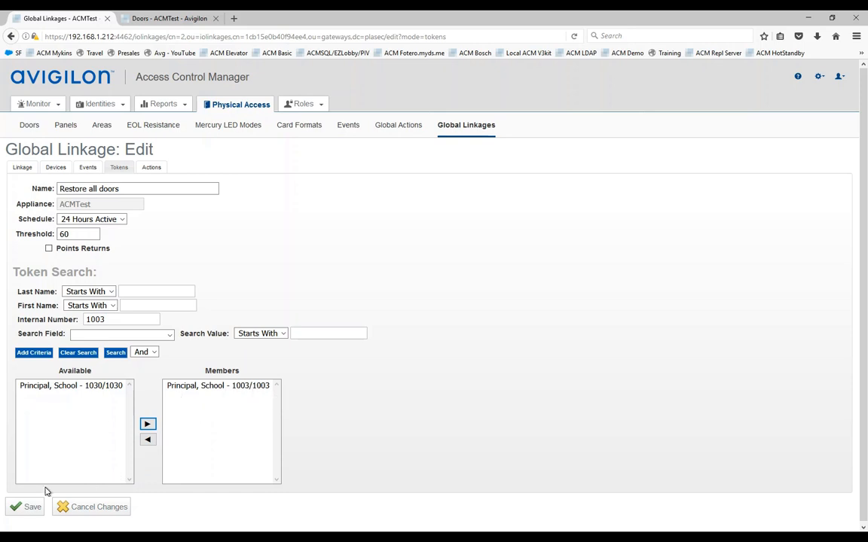
left_click(19, 506)
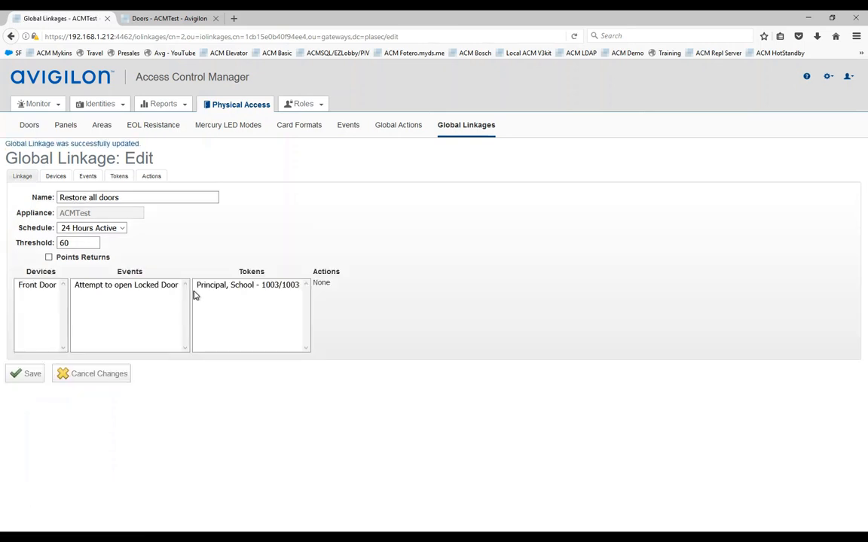
Make the "Restore all doors" action a member of the "Restore all doors" linkage and save it
left_click(152, 178)
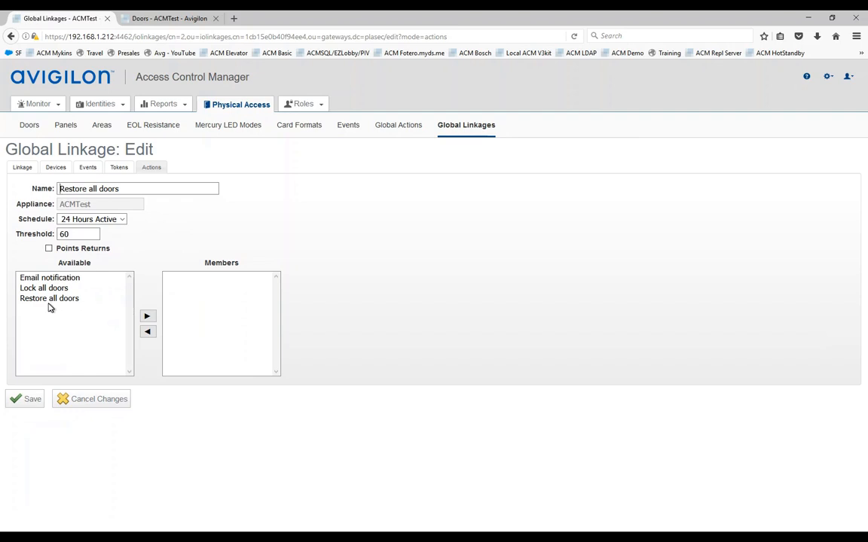
left_click(51, 299)
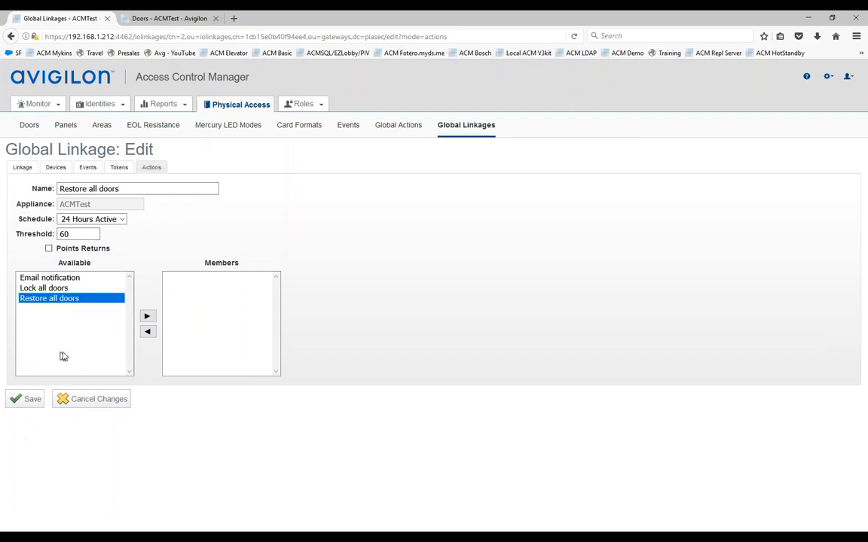
left_click(147, 316)
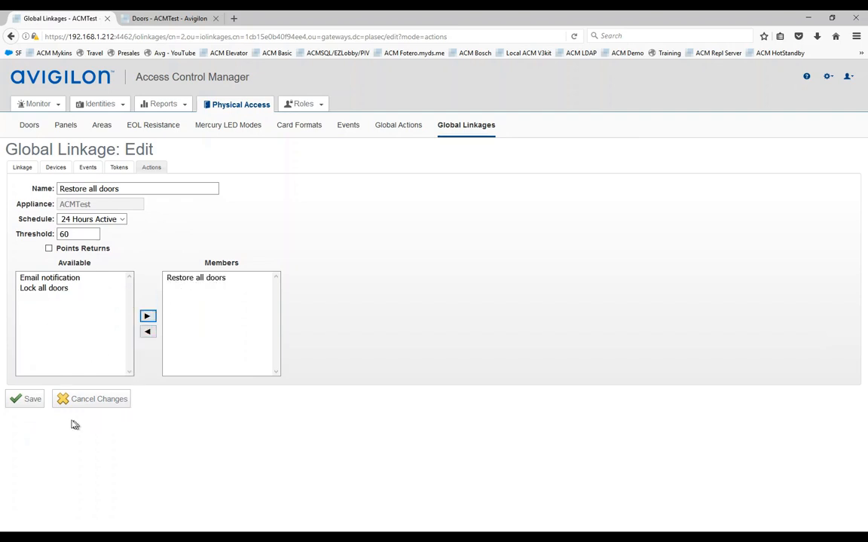
left_click(28, 404)
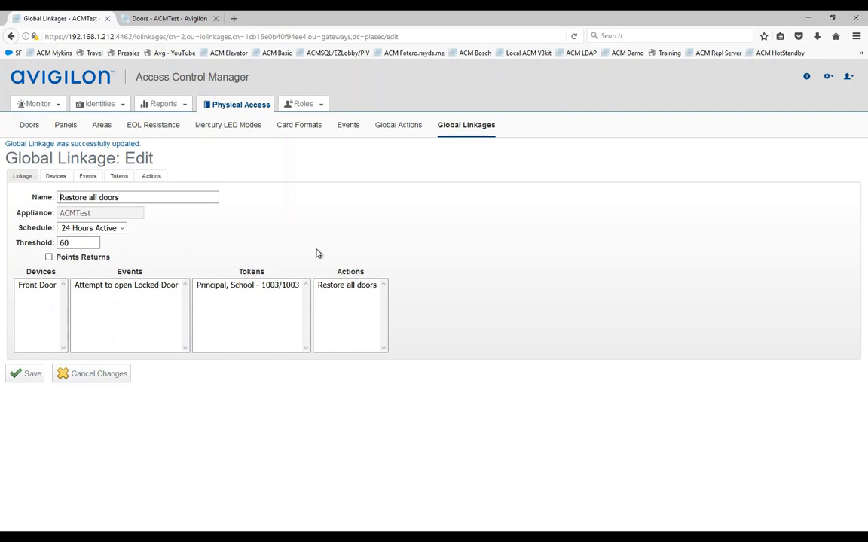
Switch to the already open Doors page to examine the status and mode of the doors
left_click(168, 19)
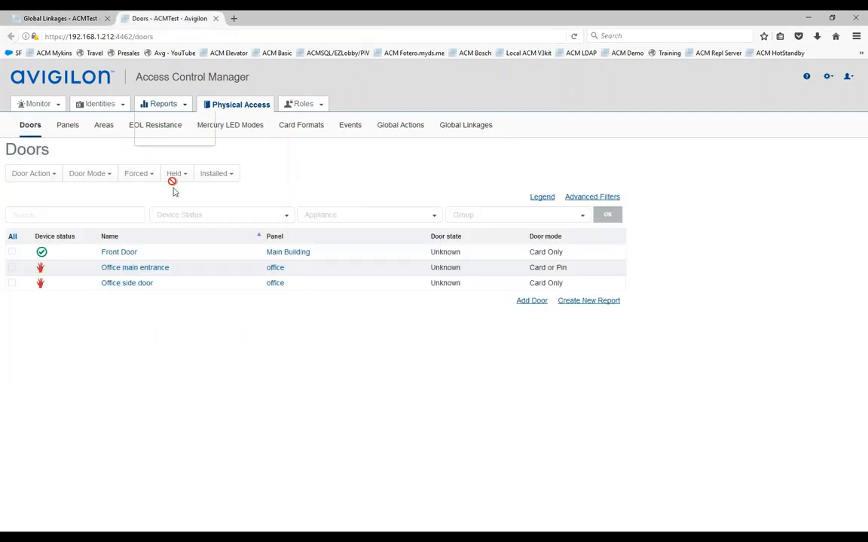